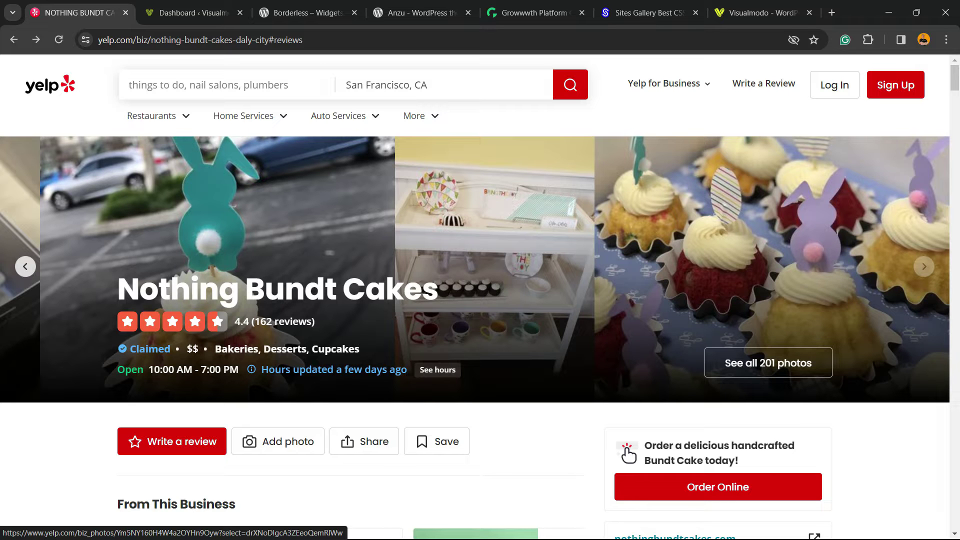
scroll(364, 192, down, 5)
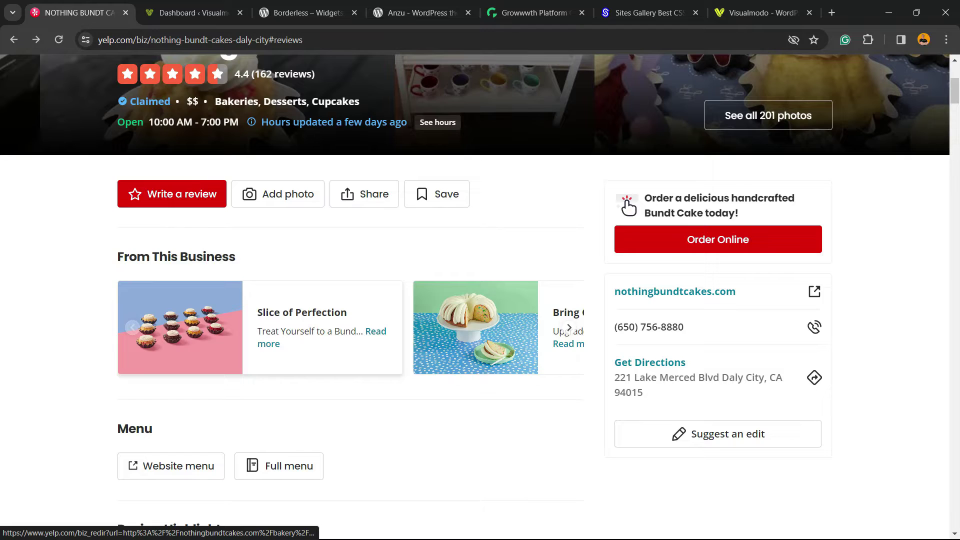
scroll(364, 191, up, 4)
scroll(364, 192, up, 3)
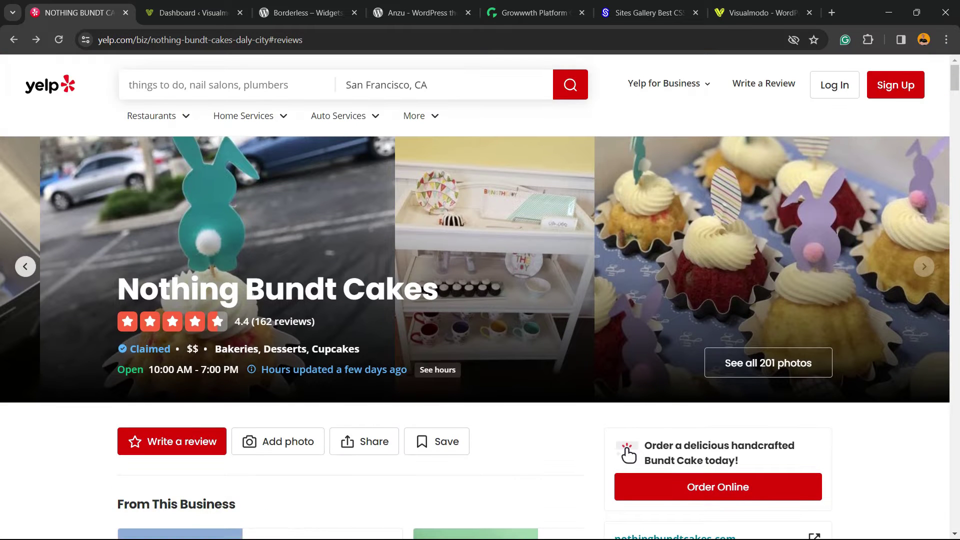
Step: Switch to the WordPress dashboard and start adding a new page
click(190, 12)
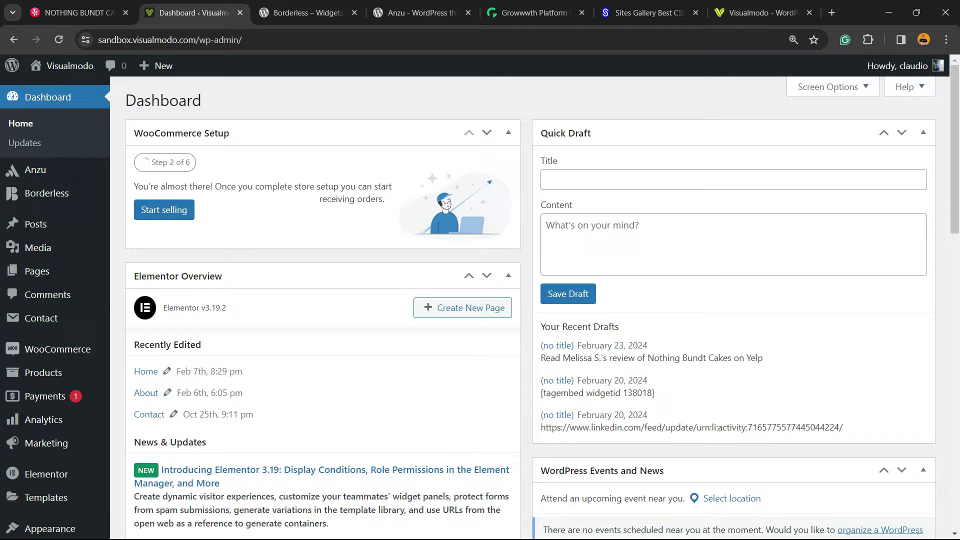
mouse_move(45, 247)
mouse_move(45, 271)
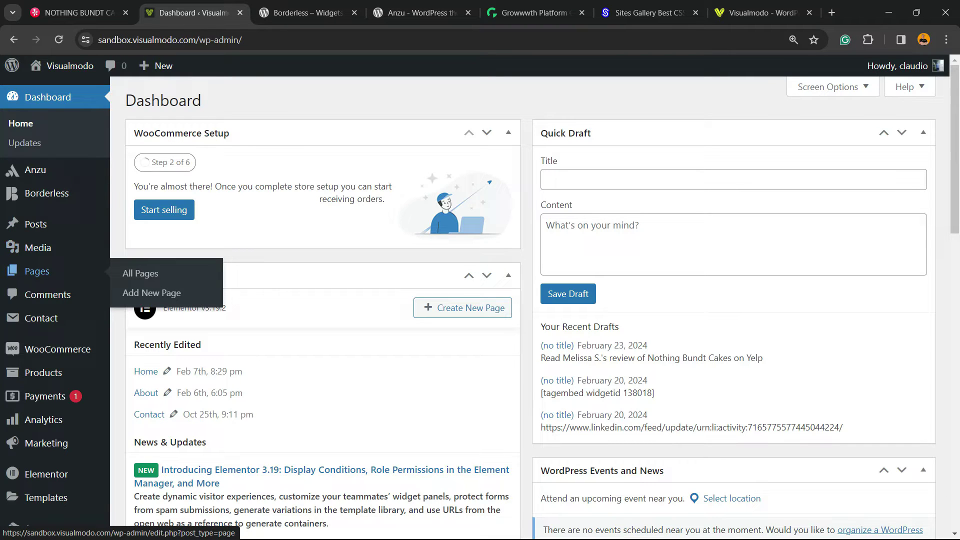
click(140, 274)
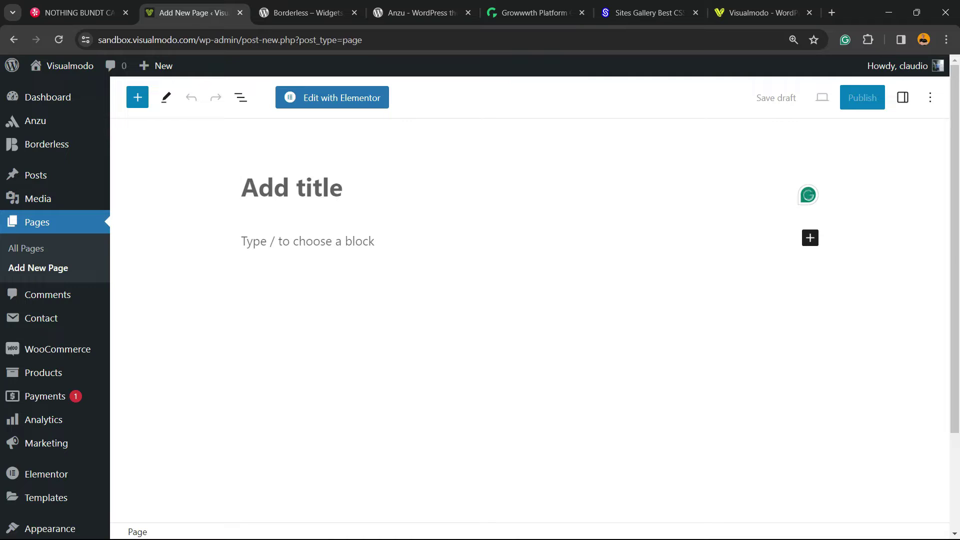
Step: Title the new page "Yelp Reviews" and move on to its empty first block
text(T)
key(BackSpace)
text(Ye)
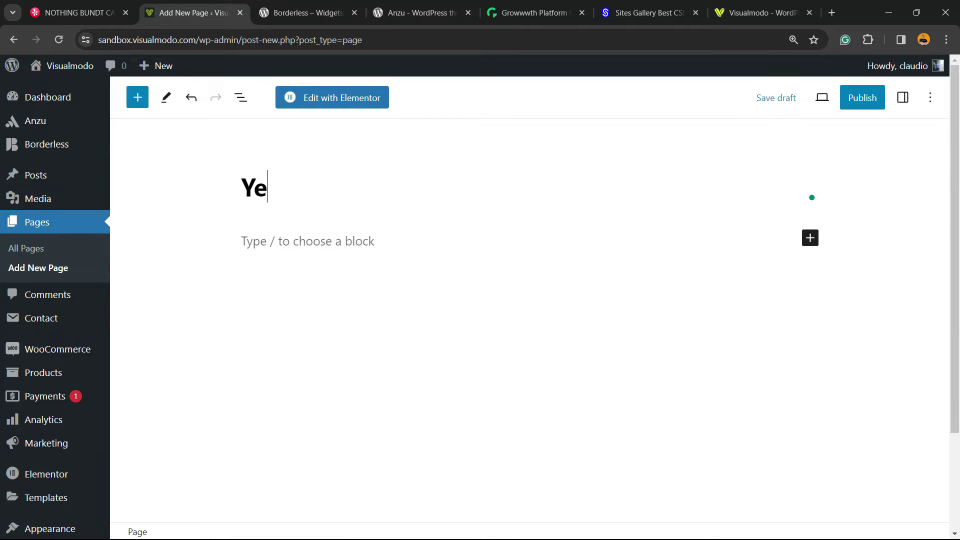
text(lp Reviews)
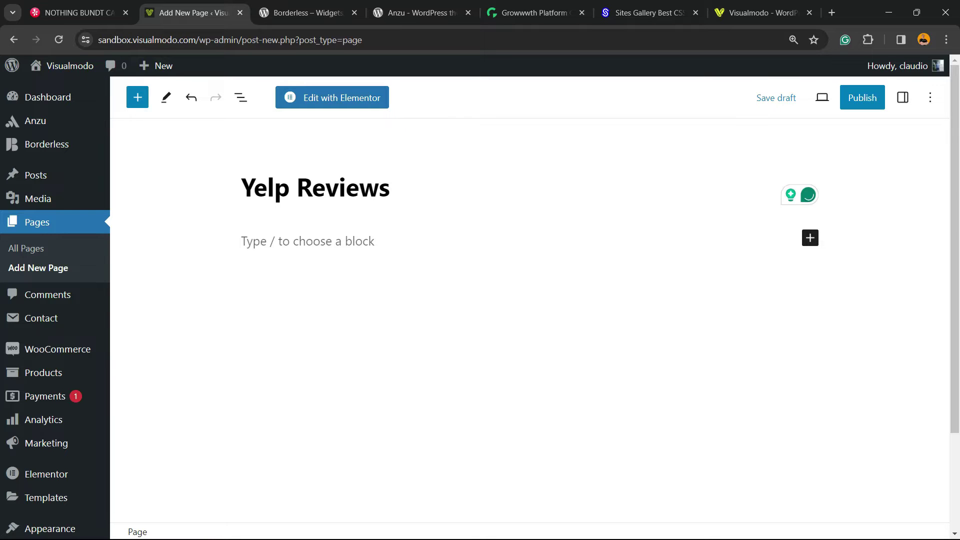
key(Return)
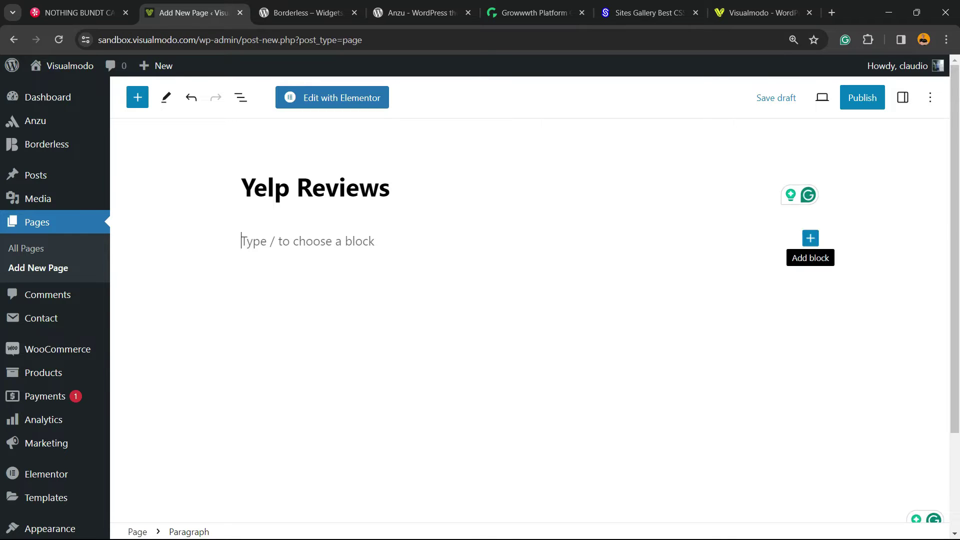
Step: Insert a Columns block below the title with the 50 / 50 variation
click(810, 238)
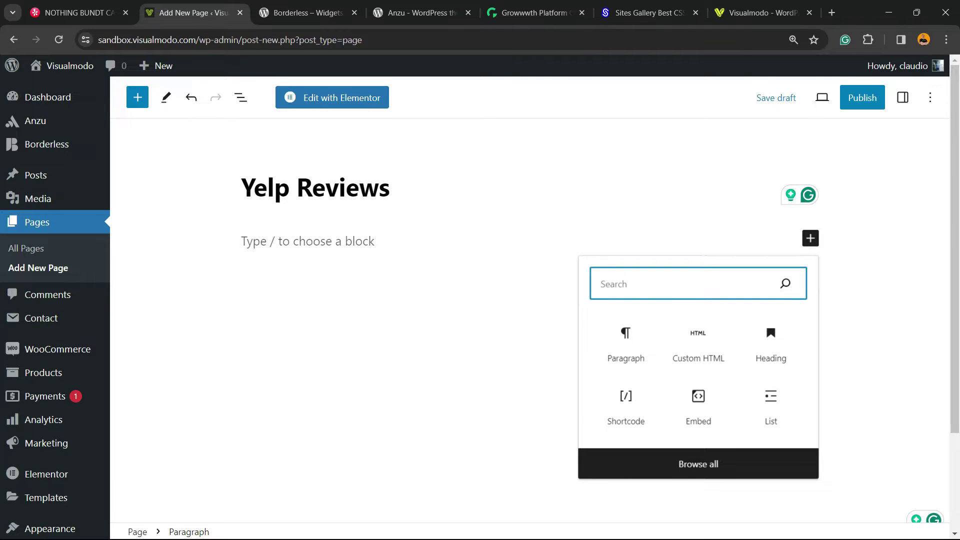
text(co)
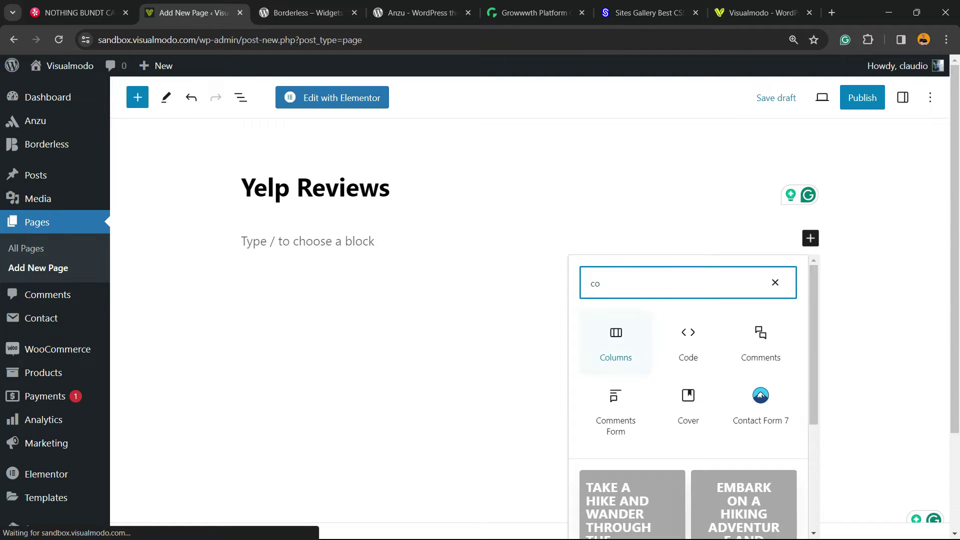
key(Return)
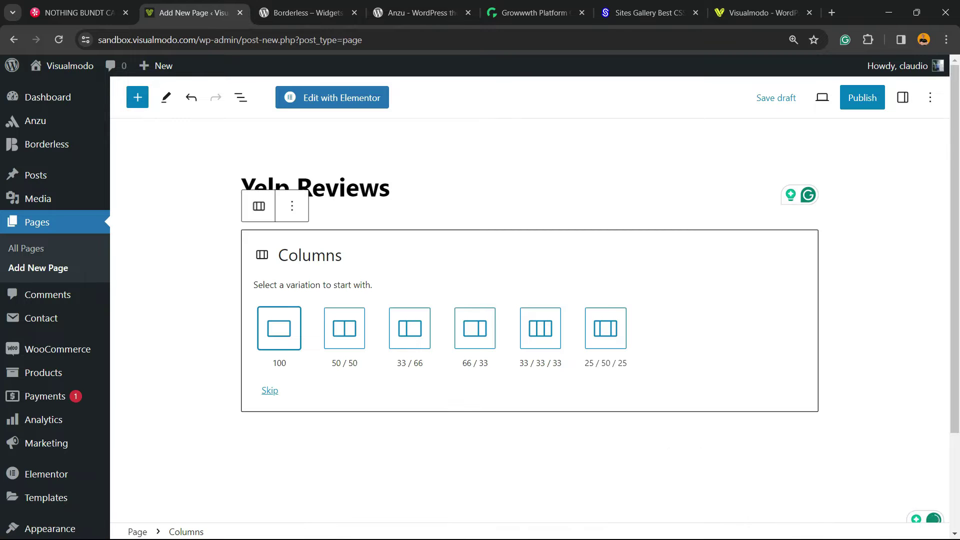
click(344, 328)
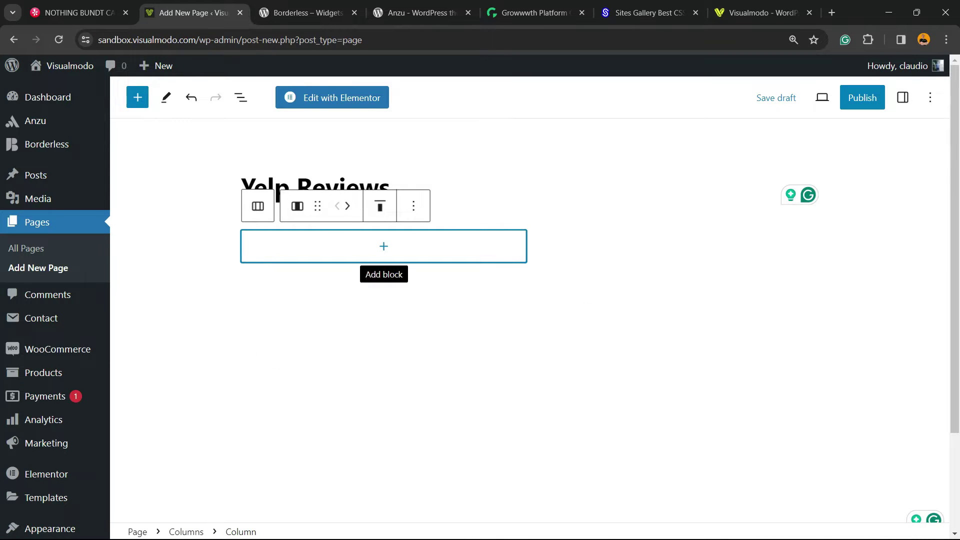
Step: Search the blocks for "html" and add a Custom HTML block to the first column
click(383, 246)
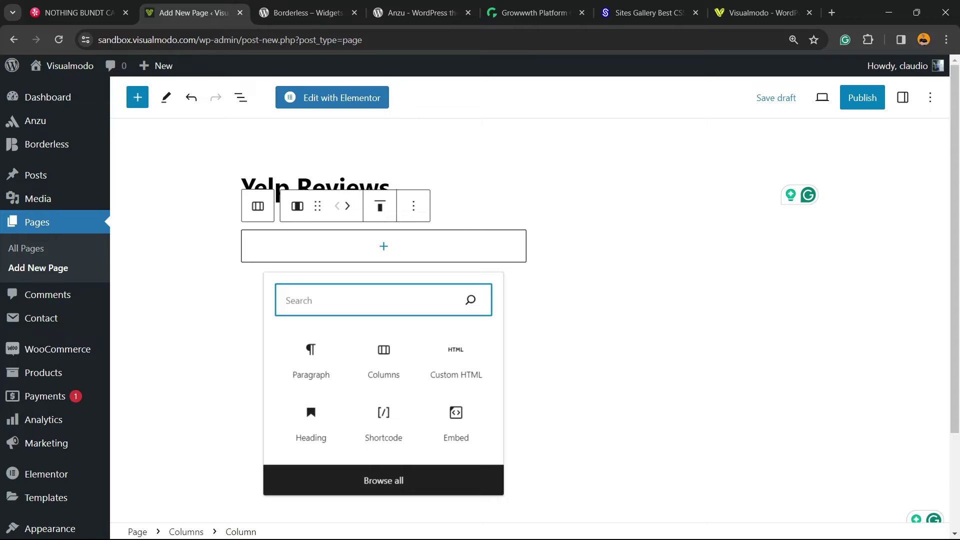
text(g)
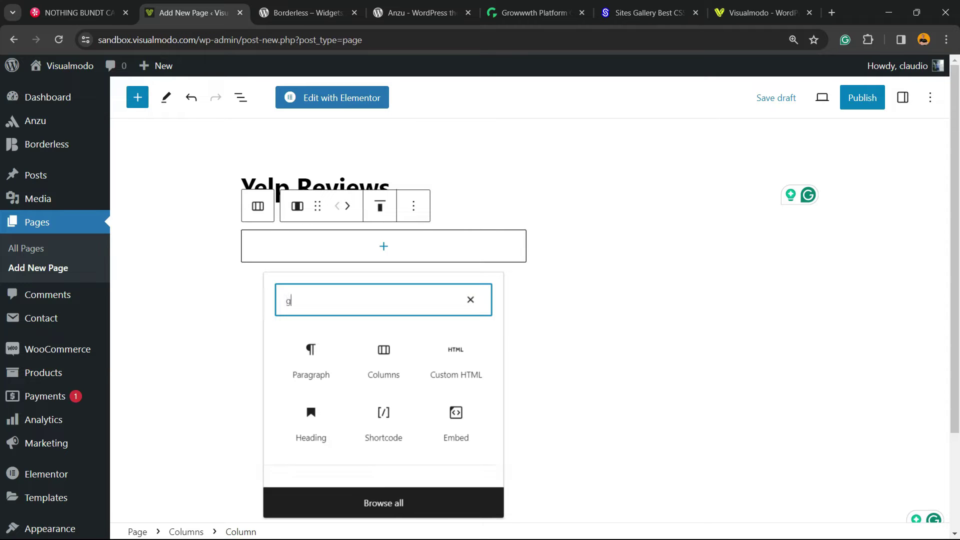
key(BackSpace)
text(h)
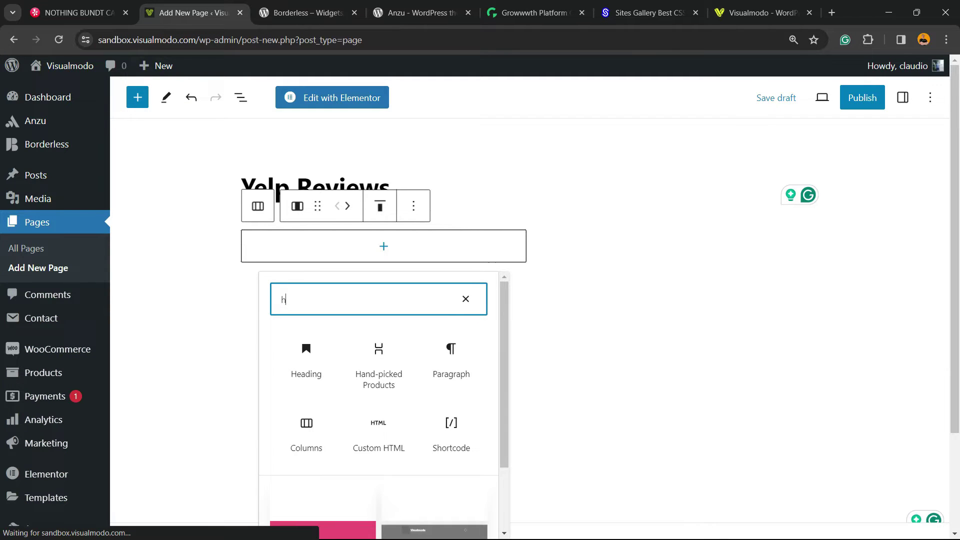
text(tml)
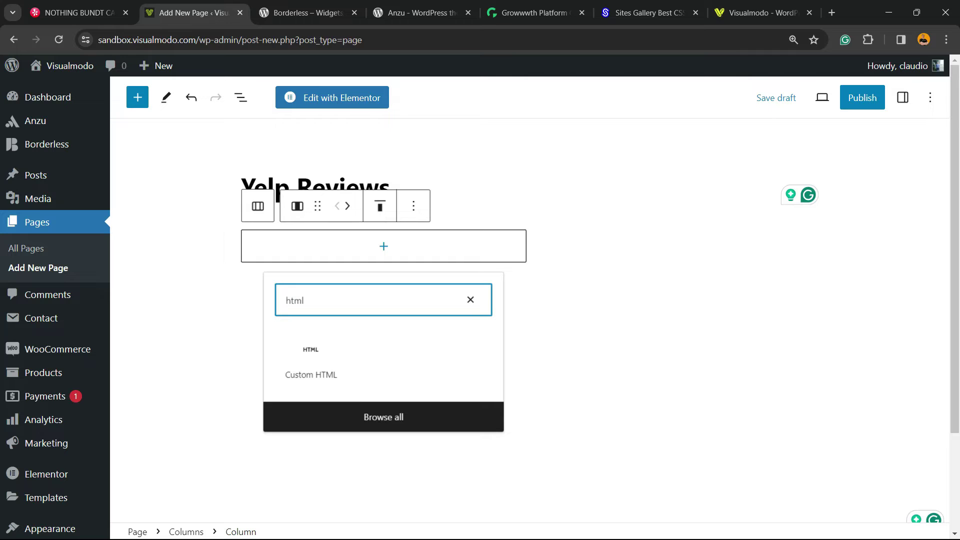
key(Return)
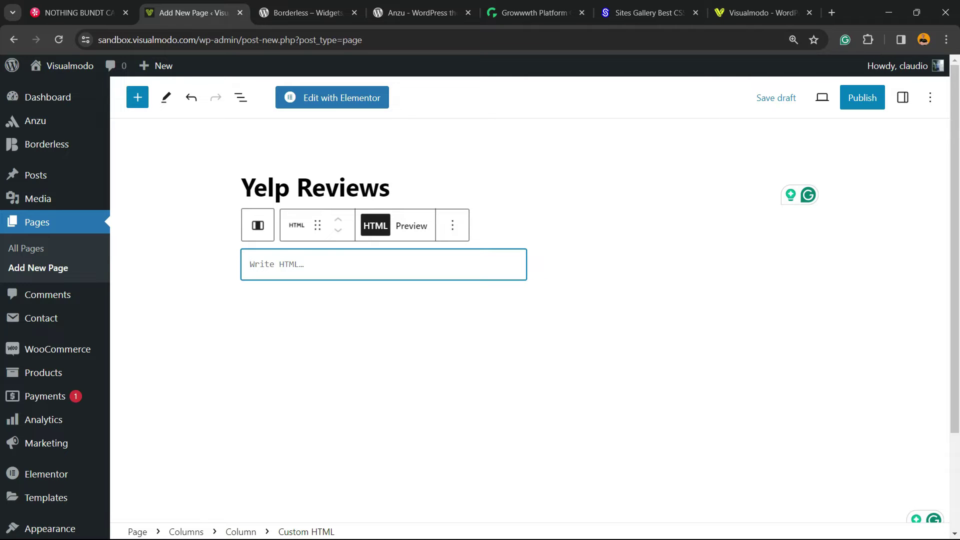
Step: Copy the embedding code of the first recommended review on the Yelp business page and paste it into the first column's Custom HTML block
key(ctrl+1)
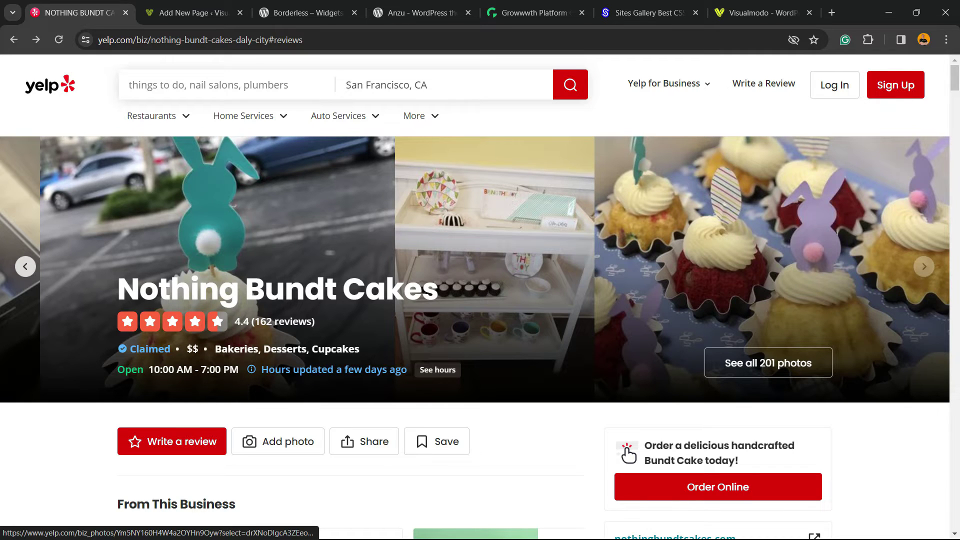
scroll(480, 300, down, 10)
scroll(480, 300, down, 10)
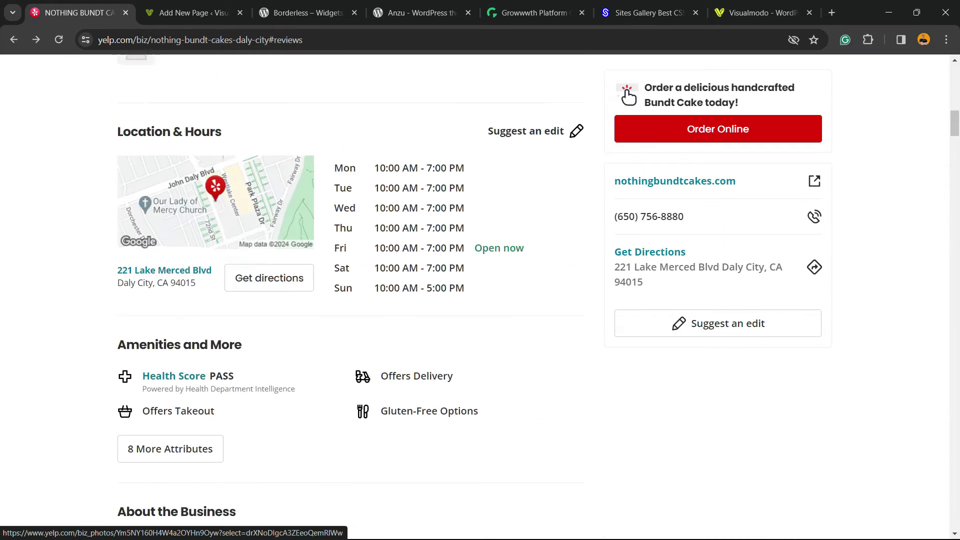
key(Home)
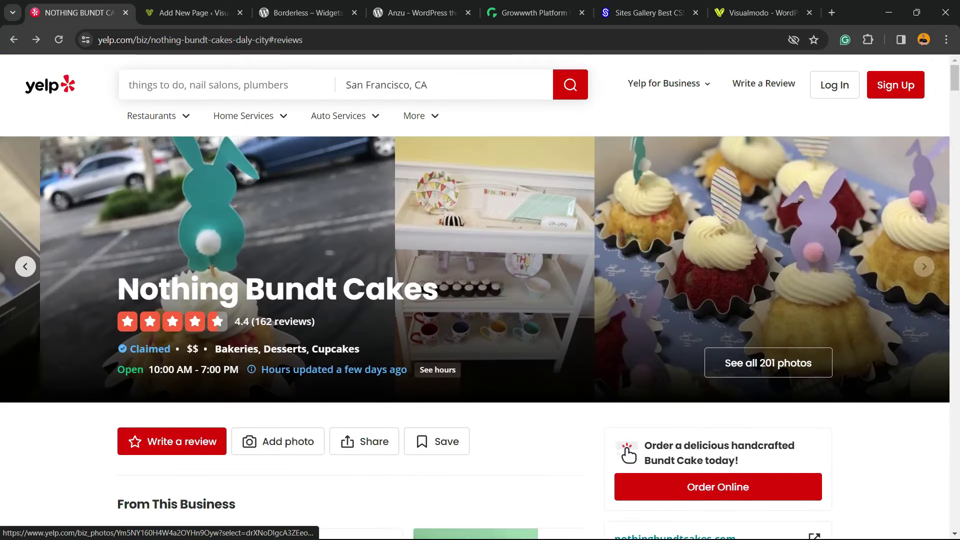
scroll(480, 300, down, 10)
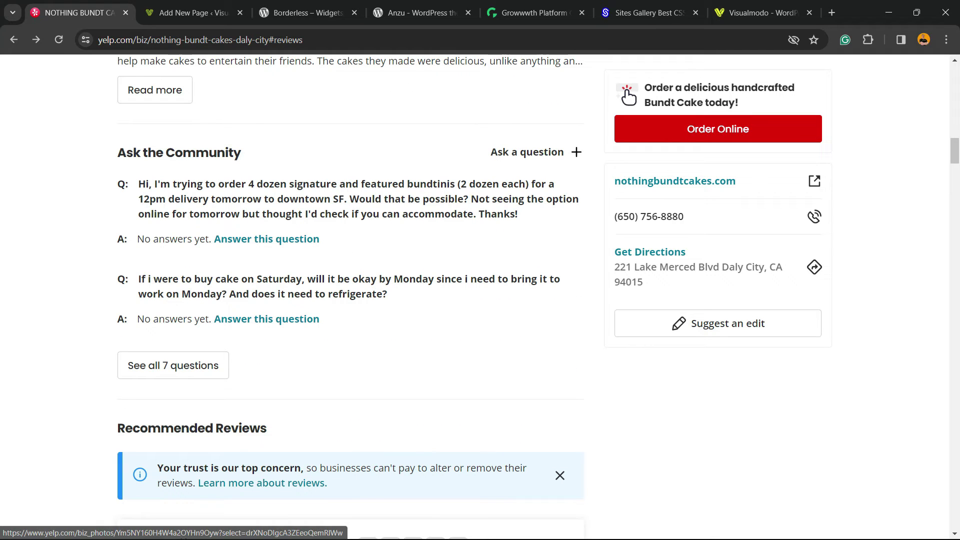
scroll(350, 300, down, 12)
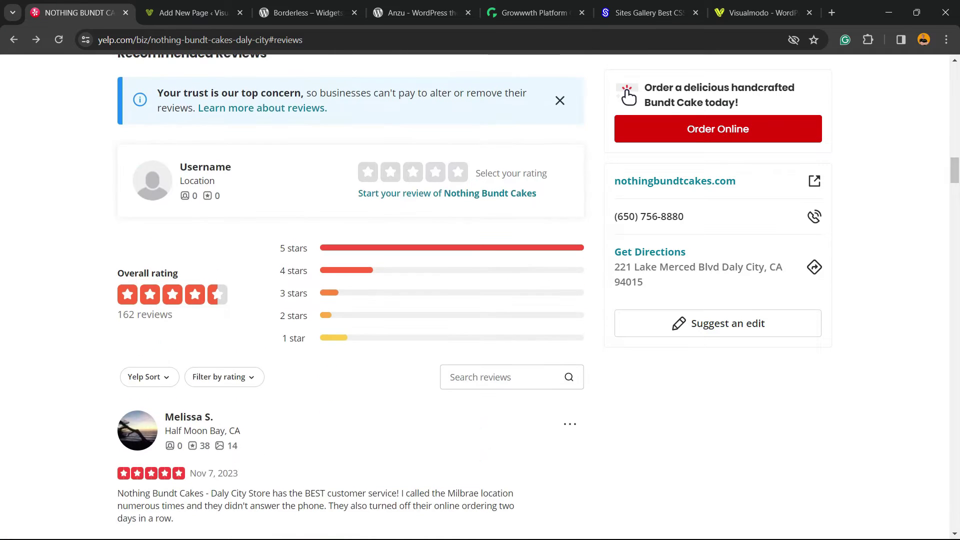
scroll(350, 300, down, 5)
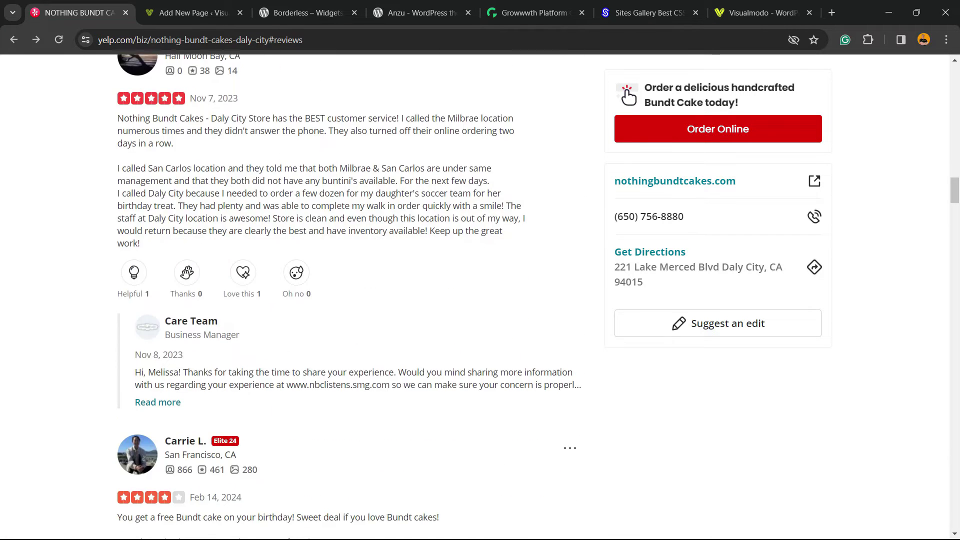
scroll(350, 300, up, 5)
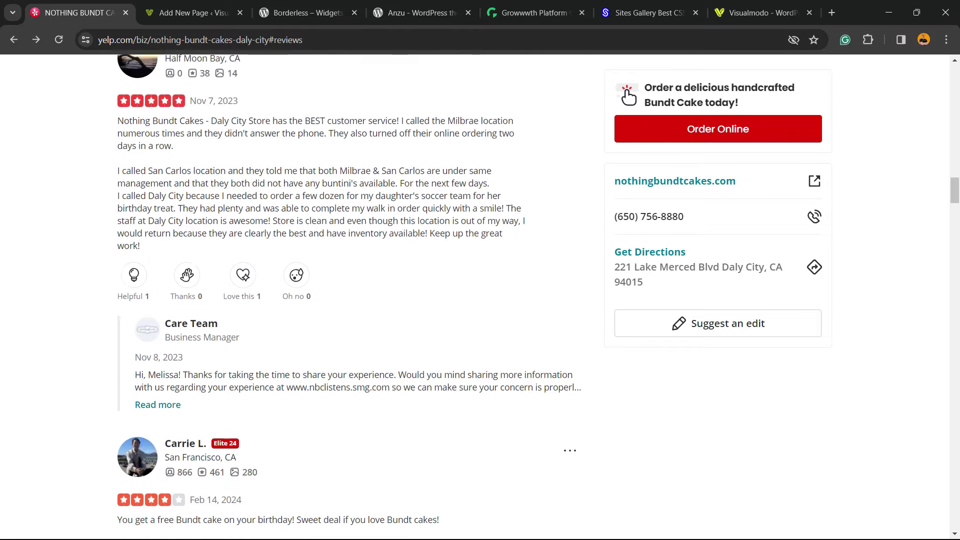
scroll(350, 300, up, 3)
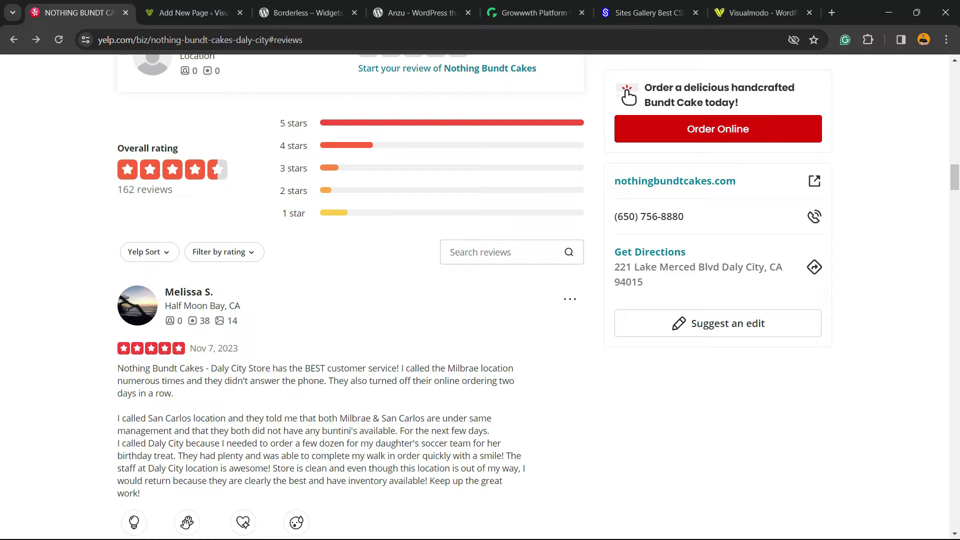
click(570, 298)
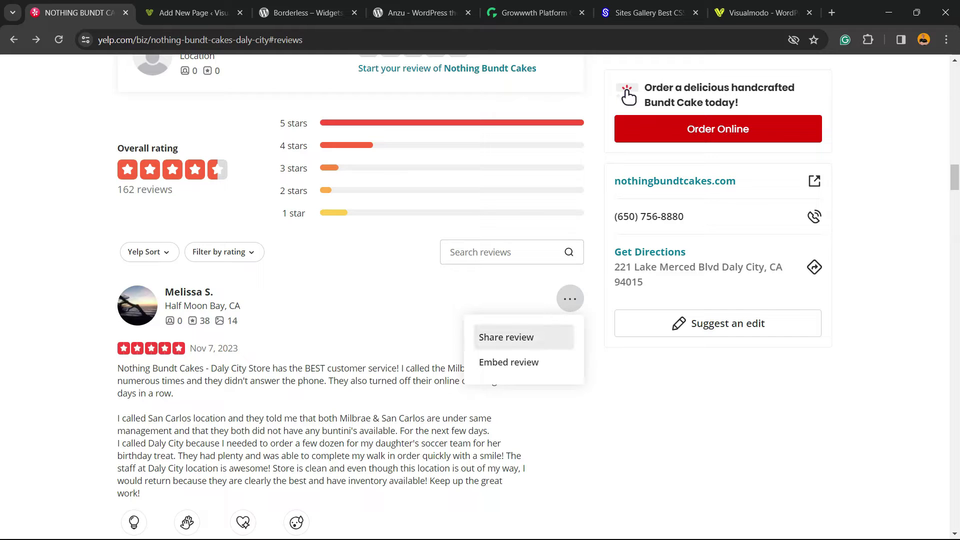
click(502, 364)
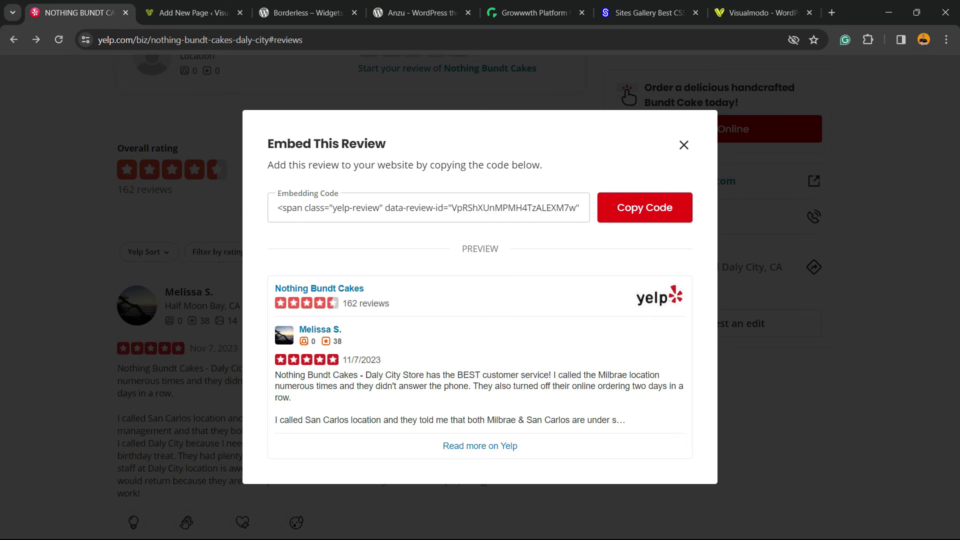
click(645, 208)
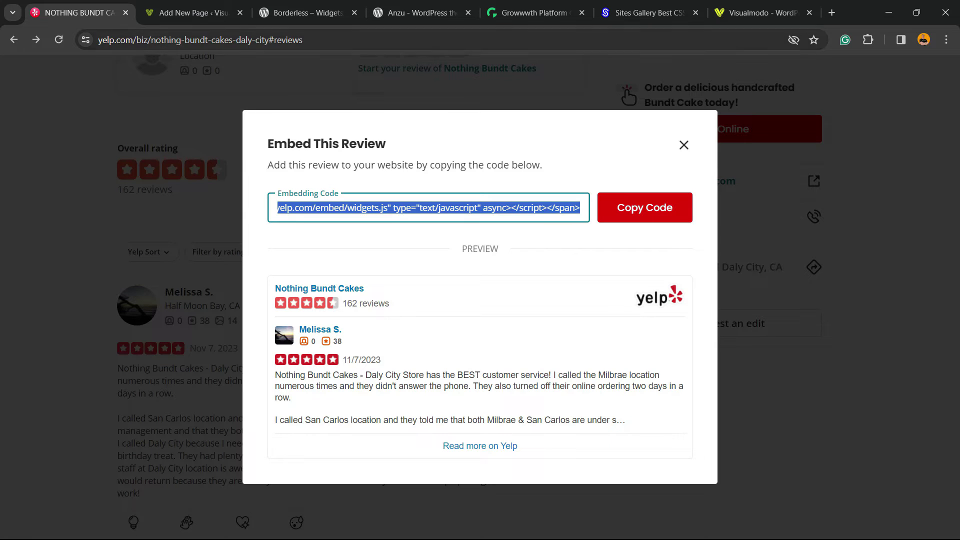
key(ctrl+Tab)
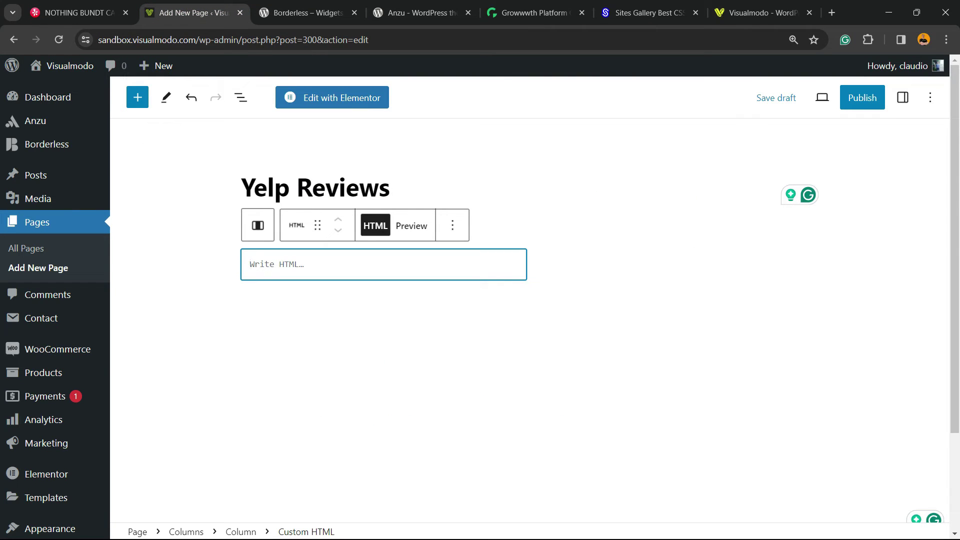
key(ctrl+v)
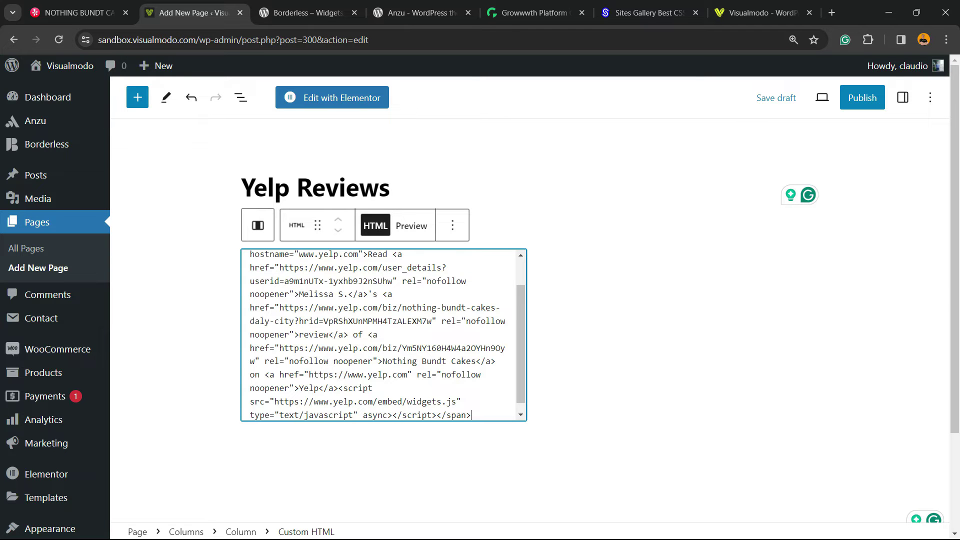
Step: Add a Custom HTML block to the empty second column
click(676, 246)
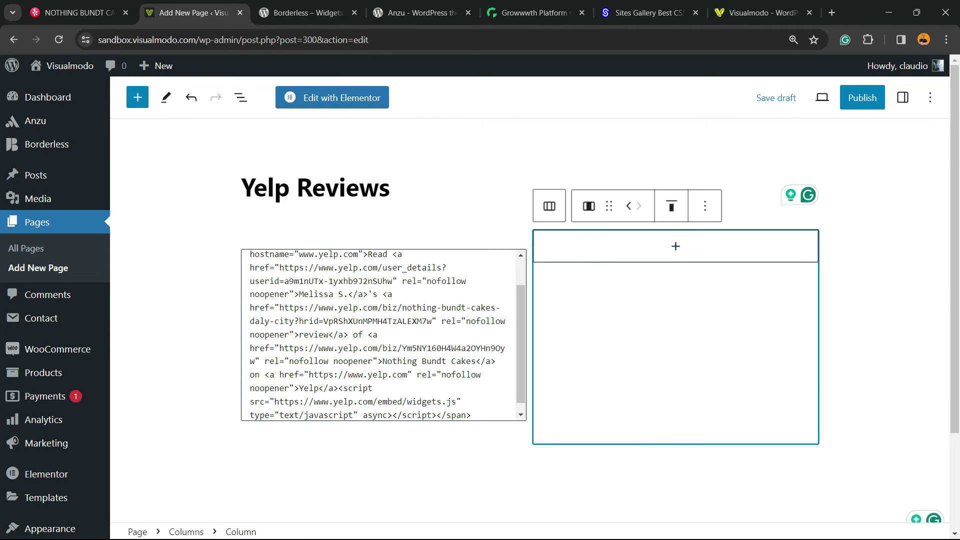
click(675, 246)
key(Down)
key(Up)
key(Right)
key(Right)
key(Return)
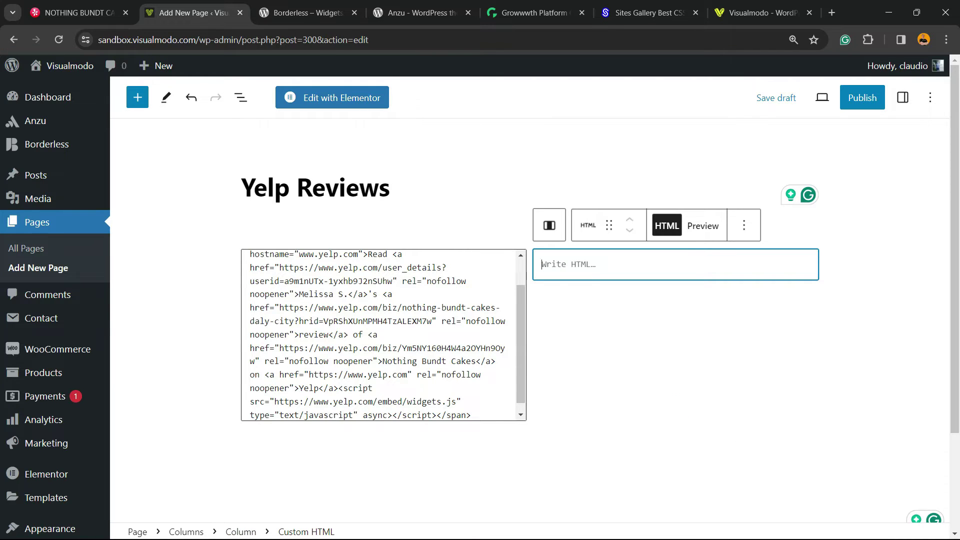
Step: Copy the embedding code of the Feb 14, 2024 review on the Yelp page and paste it into the second column's Custom HTML block
key(ctrl+1)
key(Escape)
key(Page_Down)
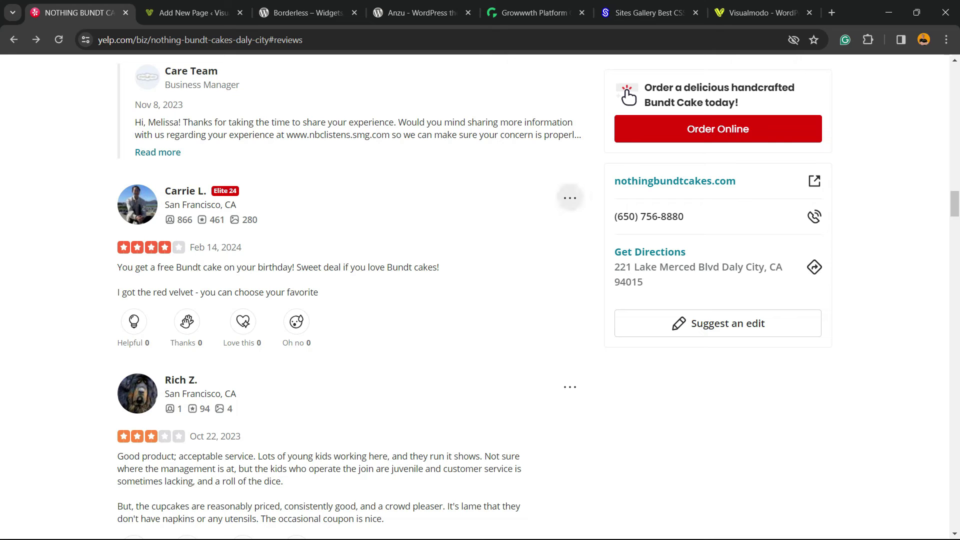
click(570, 198)
click(520, 261)
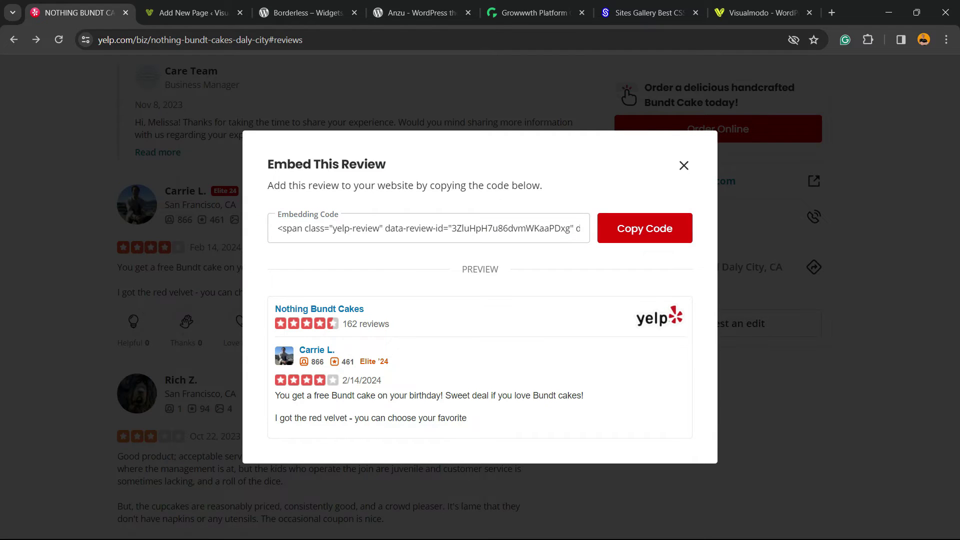
click(644, 228)
key(ctrl+Tab)
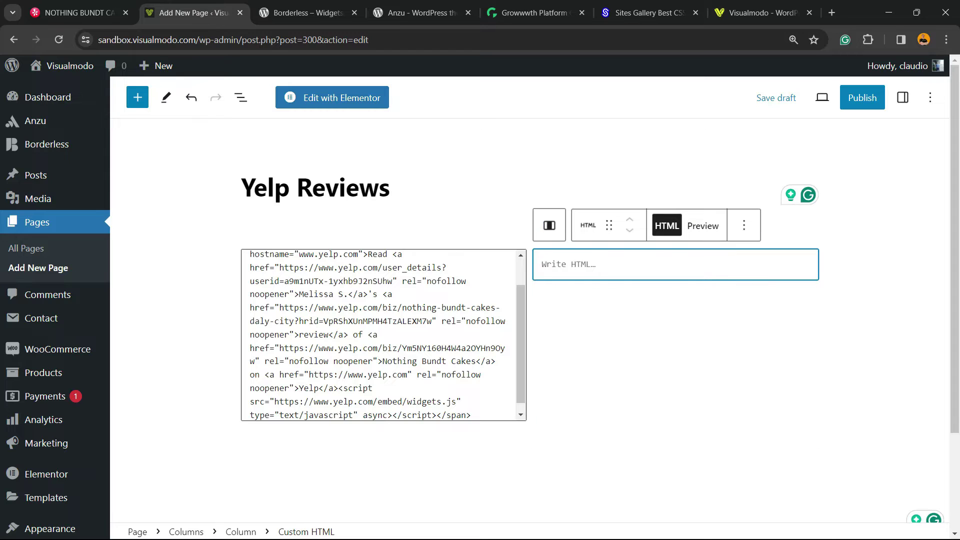
key(ctrl+v)
Step: Add another Custom HTML block below the existing one in the first column
scroll(515, 450, down, 3)
click(515, 434)
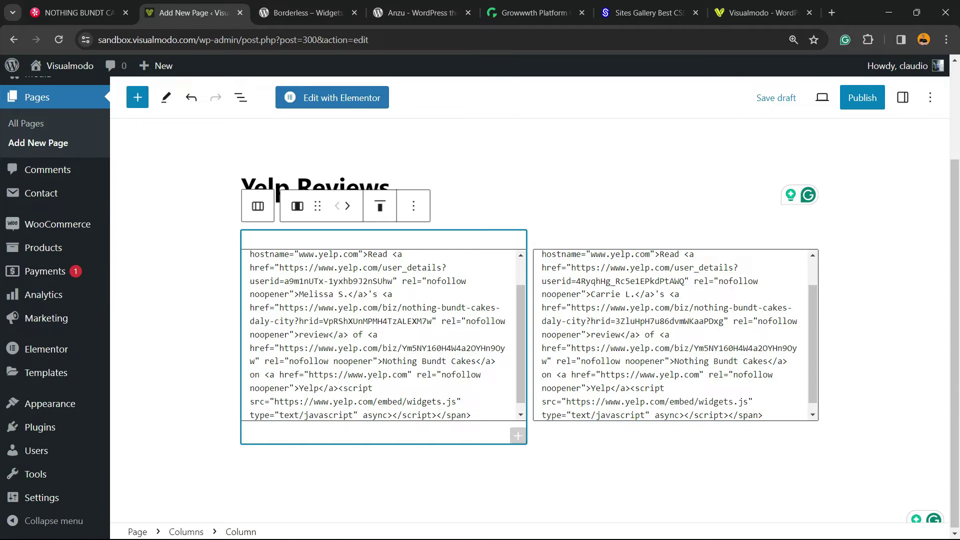
click(518, 436)
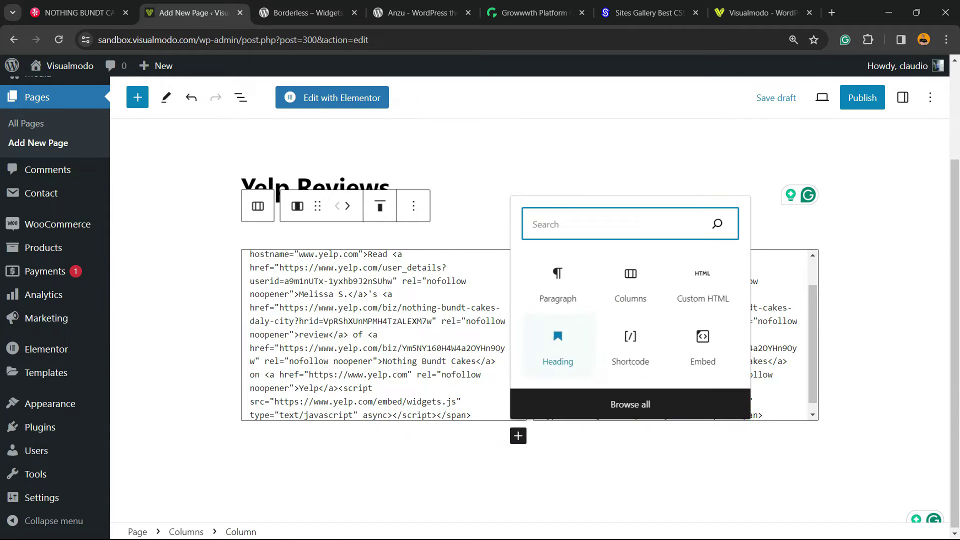
click(697, 275)
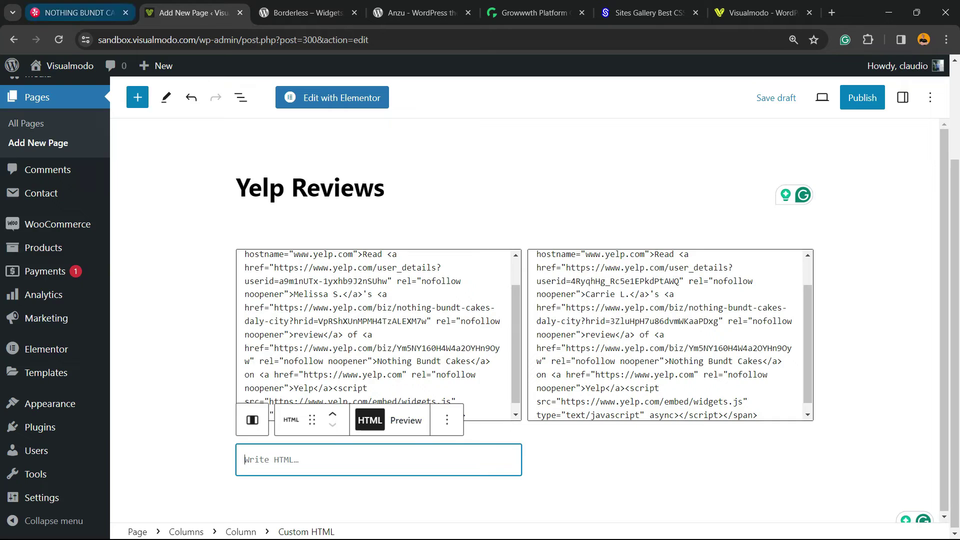
Step: Copy the embedding code of the five-star Oct 15, 2023 review on Yelp and paste it into the first column's new Custom HTML block
key(ctrl+shift+Tab)
key(Escape)
scroll(350, 300, down, 12)
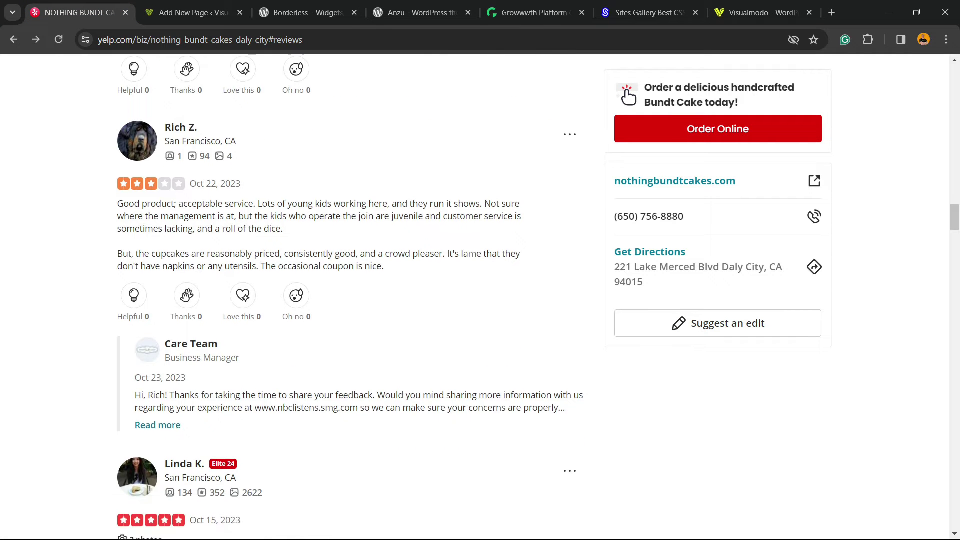
scroll(350, 300, up, 2)
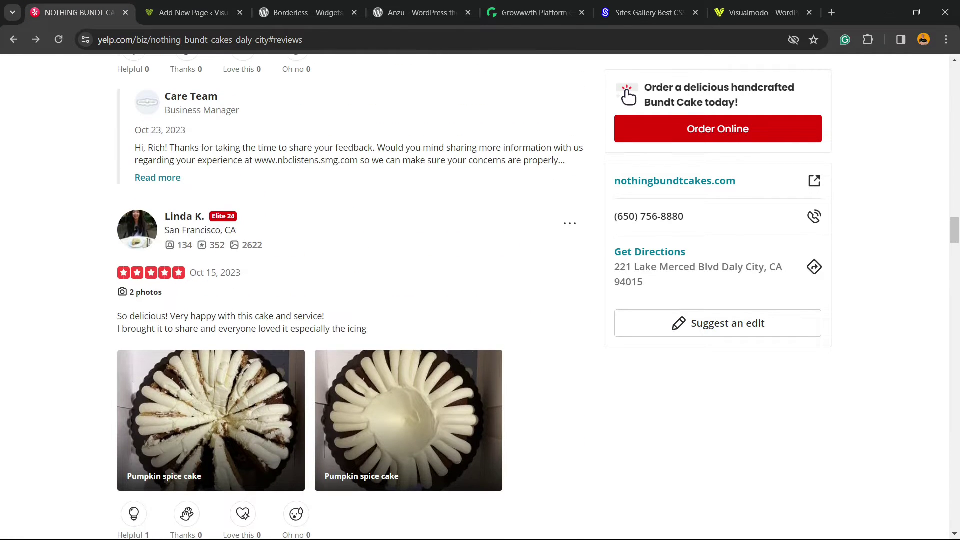
click(570, 224)
click(500, 286)
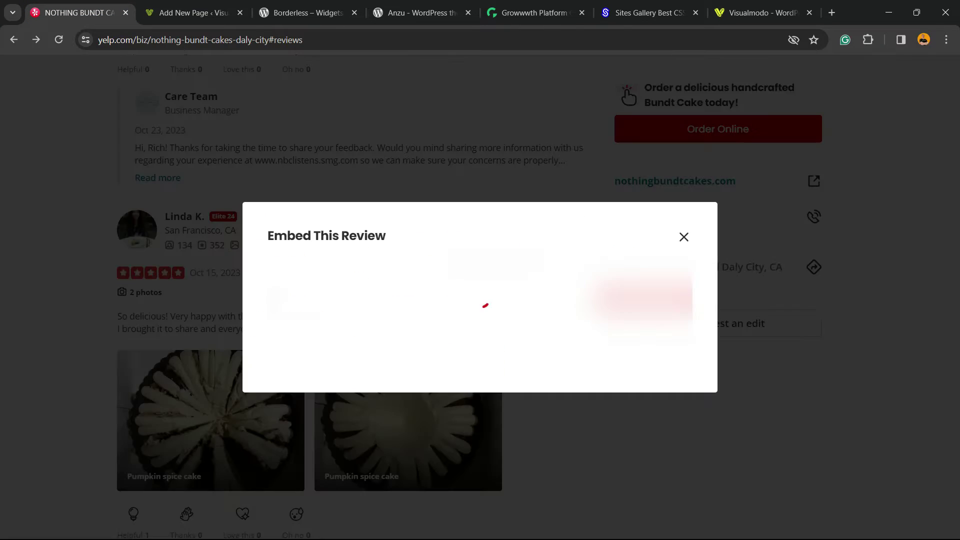
key(ctrl+a)
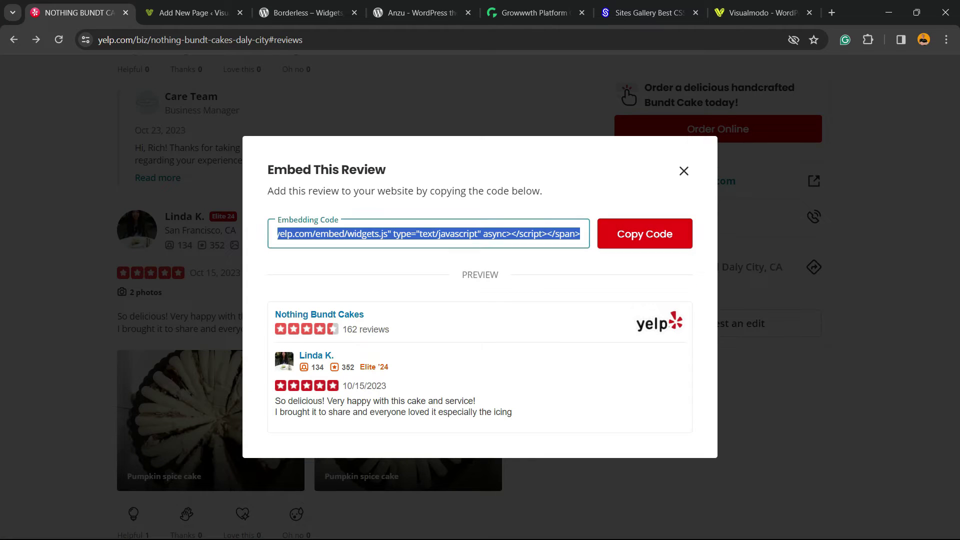
key(ctrl+Tab)
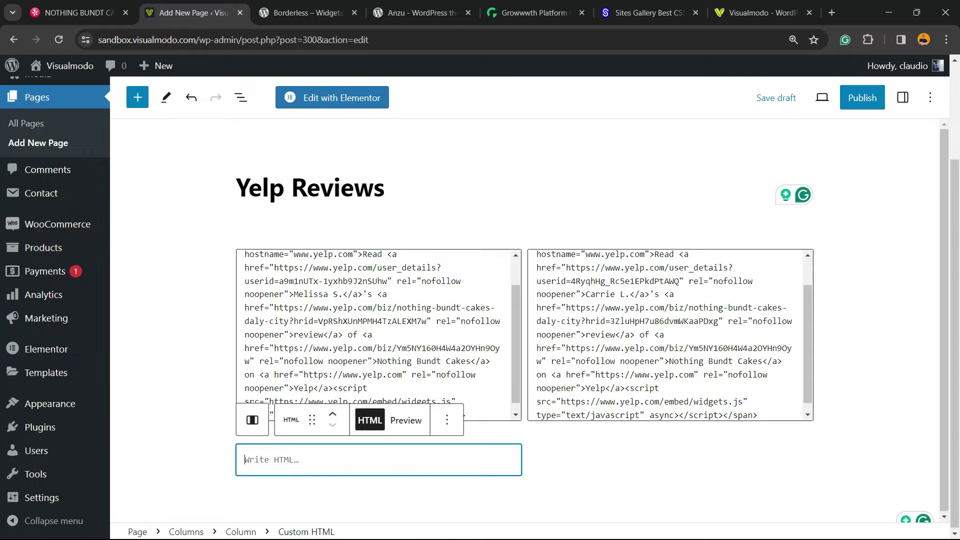
key(ctrl+v)
Step: Add another Custom HTML block below the existing one in the second column
click(650, 400)
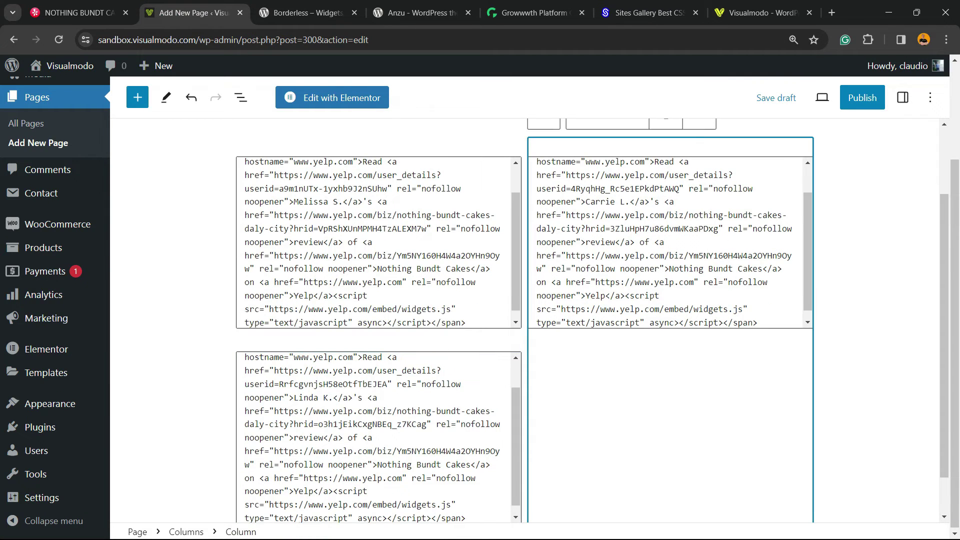
scroll(525, 320, down, 1)
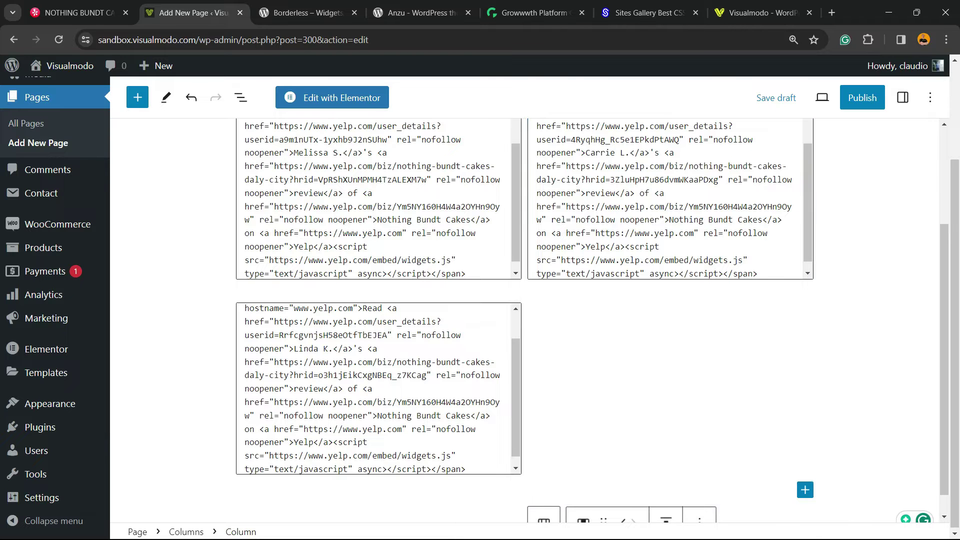
click(805, 490)
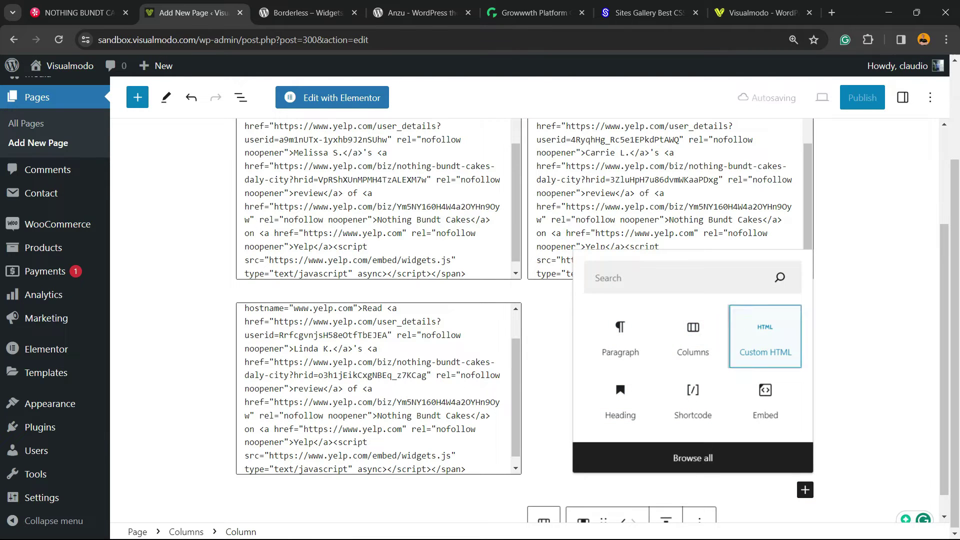
click(765, 336)
Step: Copy the embedding code of the two-star Jan 8, 2024 review on Yelp and paste it into the second column's empty Custom HTML block
key(ctrl+shift+Tab)
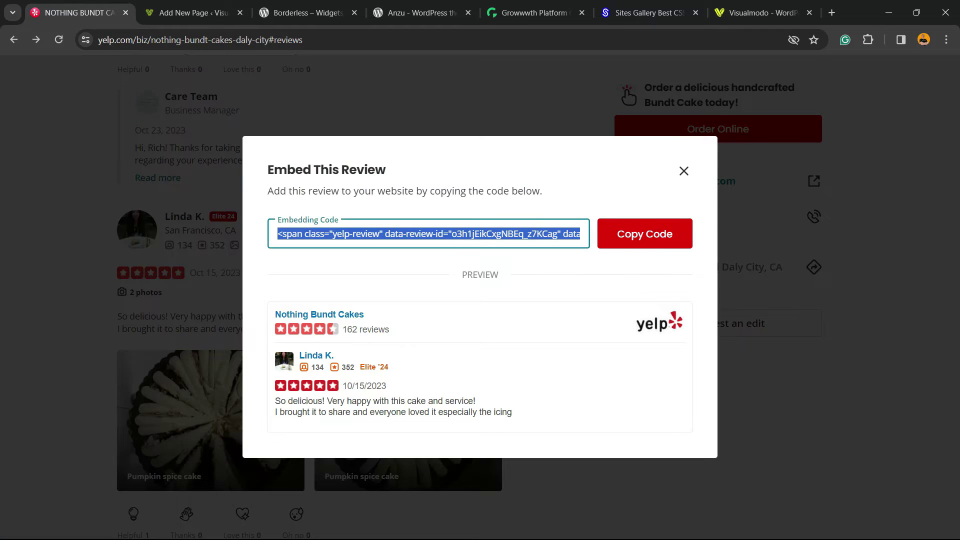
key(Escape)
scroll(350, 295, down, 8)
scroll(350, 295, down, 15)
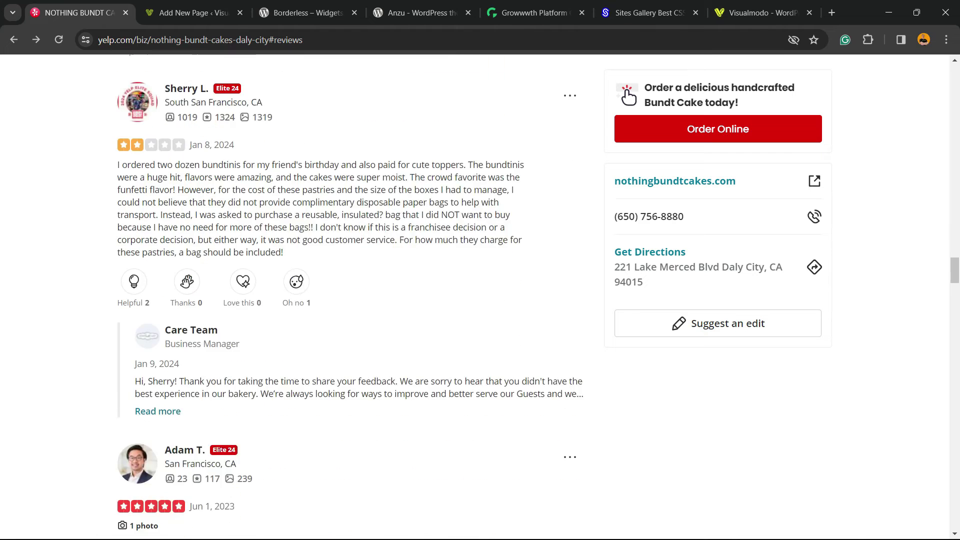
scroll(350, 295, up, 2)
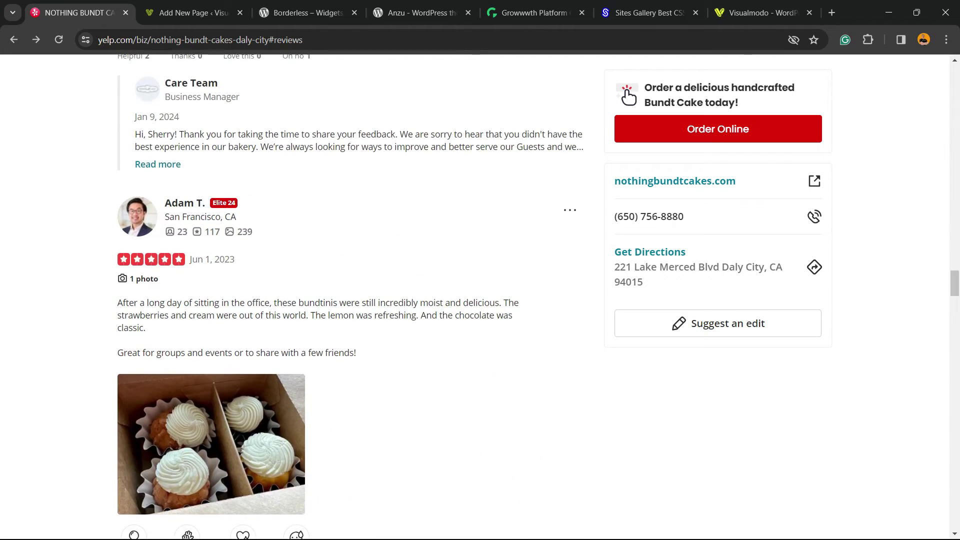
click(570, 210)
scroll(570, 210, up, 6)
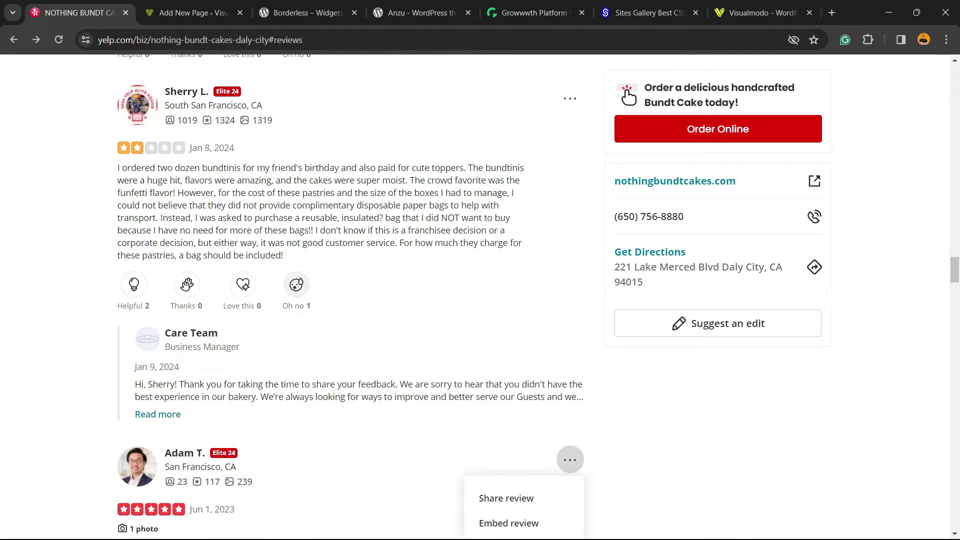
click(570, 223)
click(505, 287)
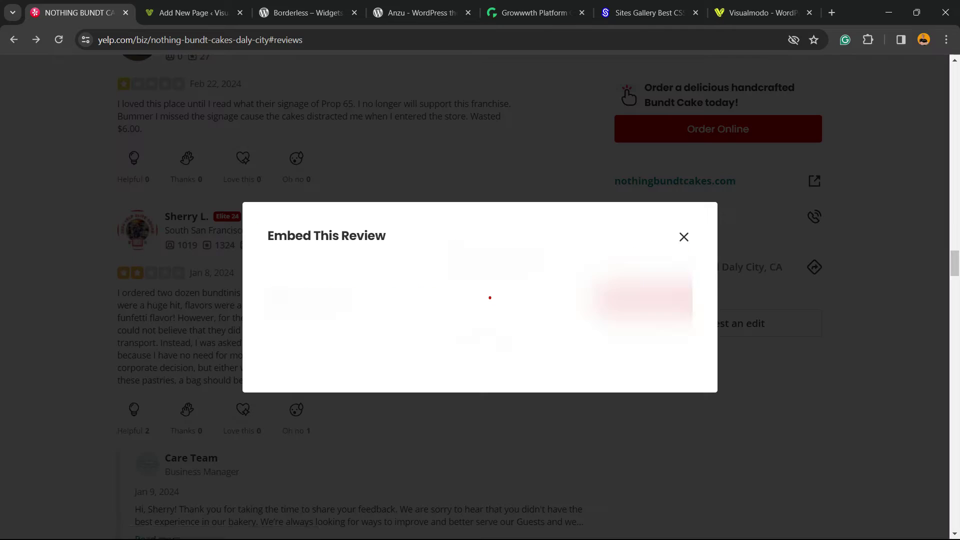
click(644, 219)
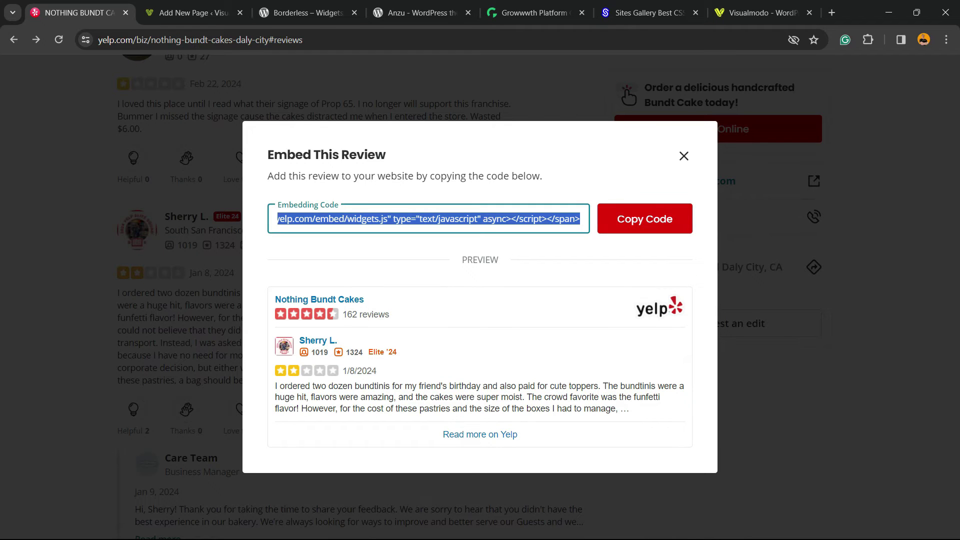
click(190, 12)
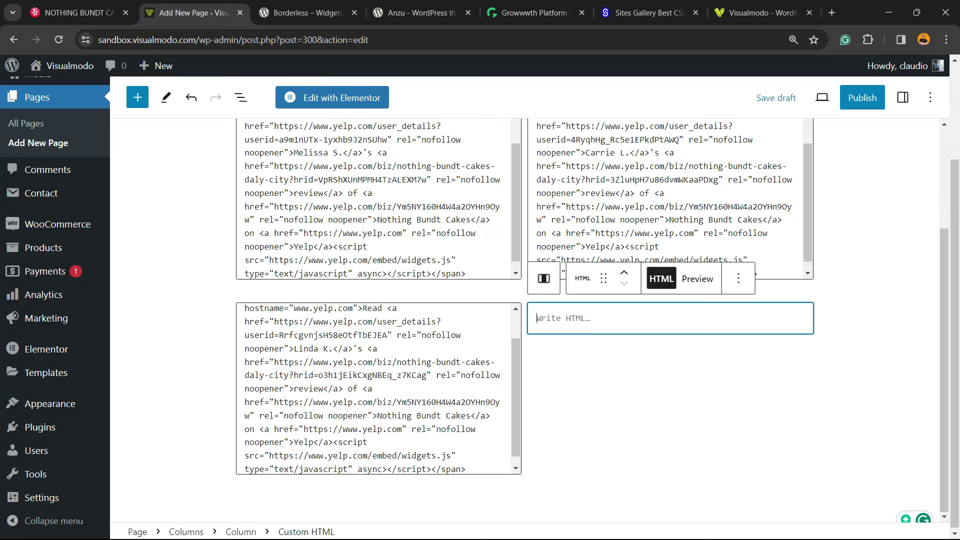
key(ctrl+v)
Step: Publish the Yelp Reviews page and open the live page in a new browser tab
scroll(670, 300, up, 5)
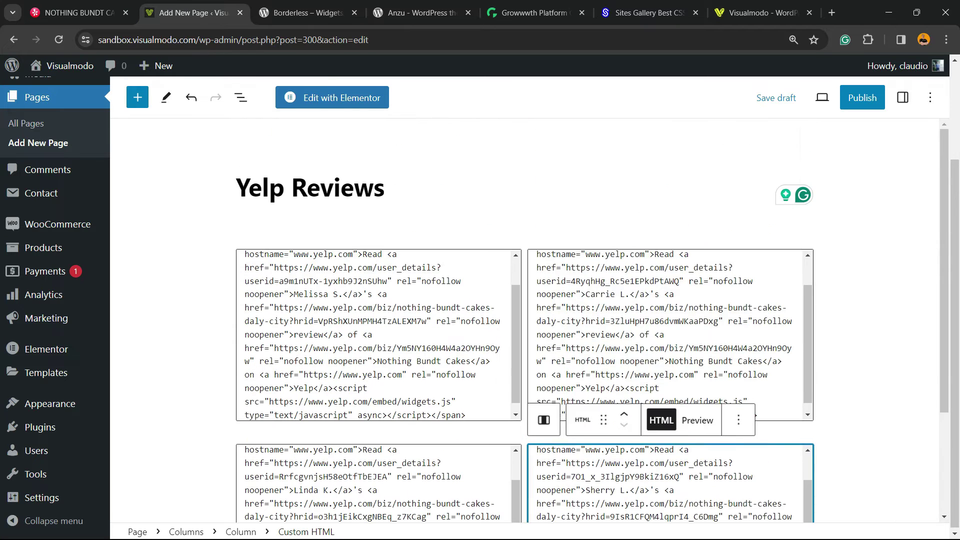
click(862, 98)
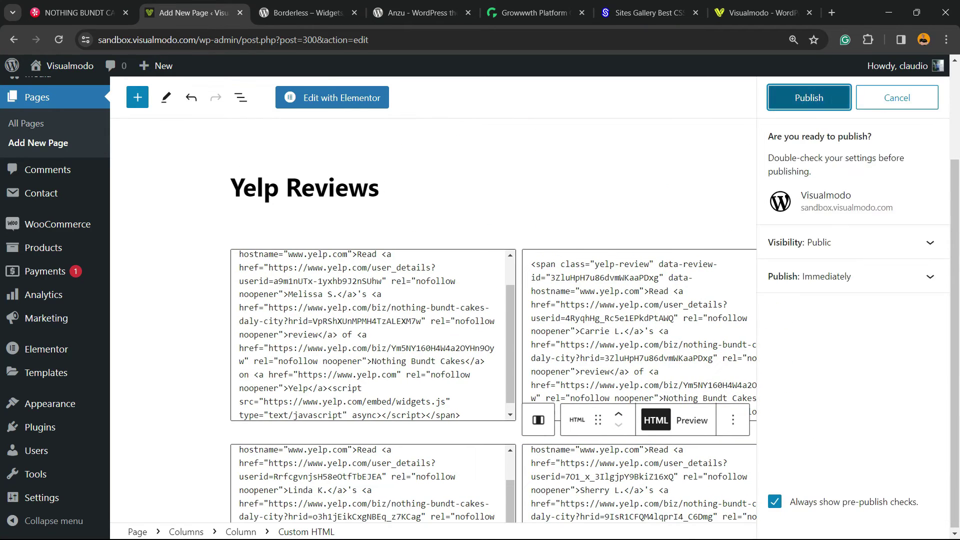
click(808, 98)
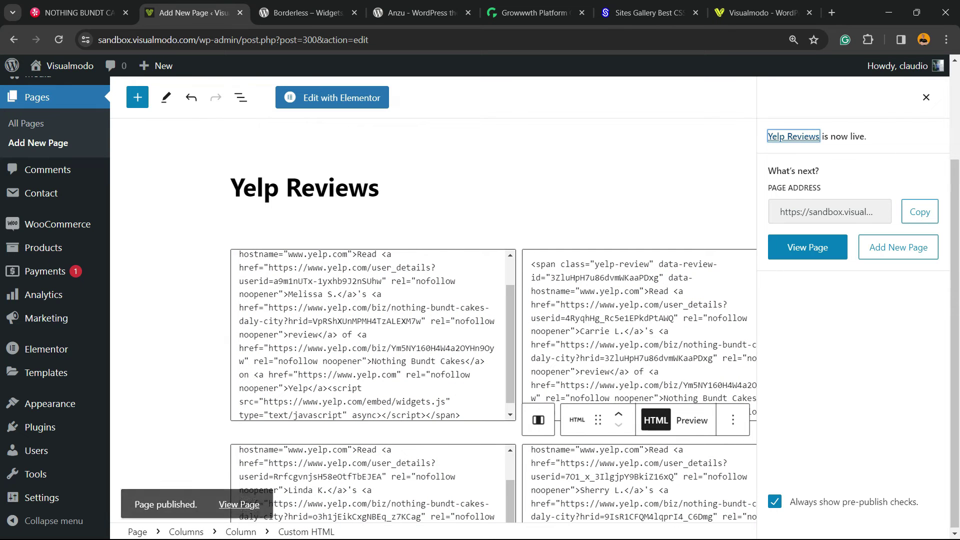
right_click(842, 253)
right_click(795, 252)
click(839, 263)
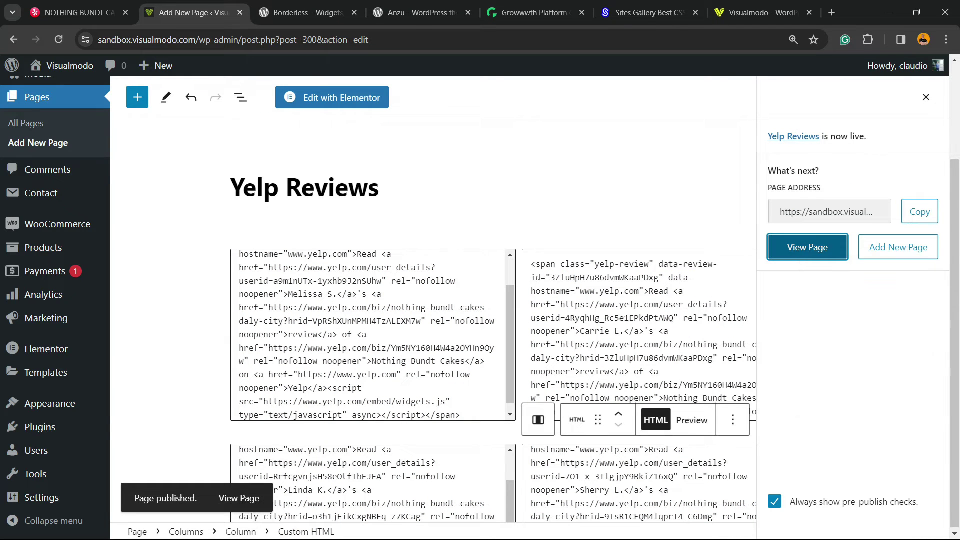
key(ctrl+Tab)
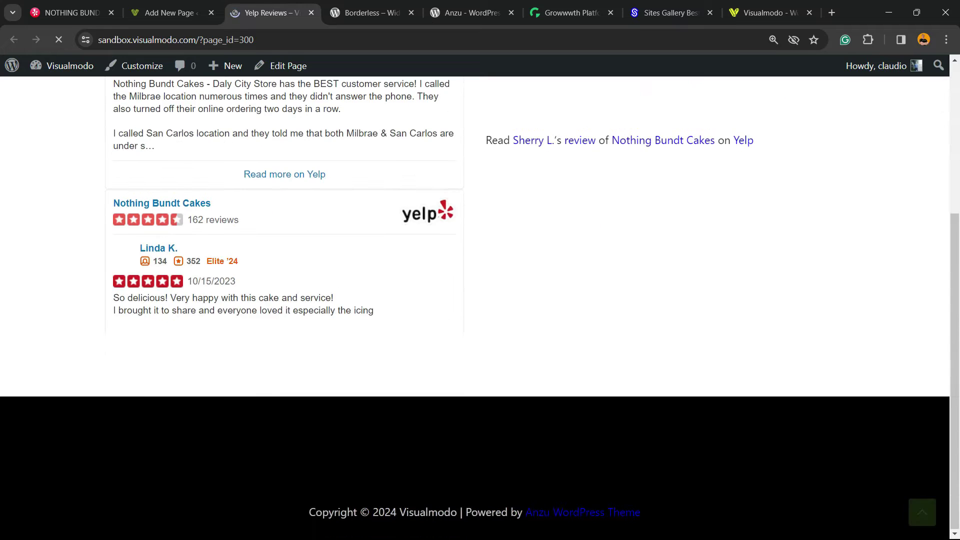
Step: Examine the layout of the embedded Yelp reviews in both columns of the published page
scroll(480, 300, down, 5)
scroll(480, 300, up, 5)
scroll(480, 300, down, 3)
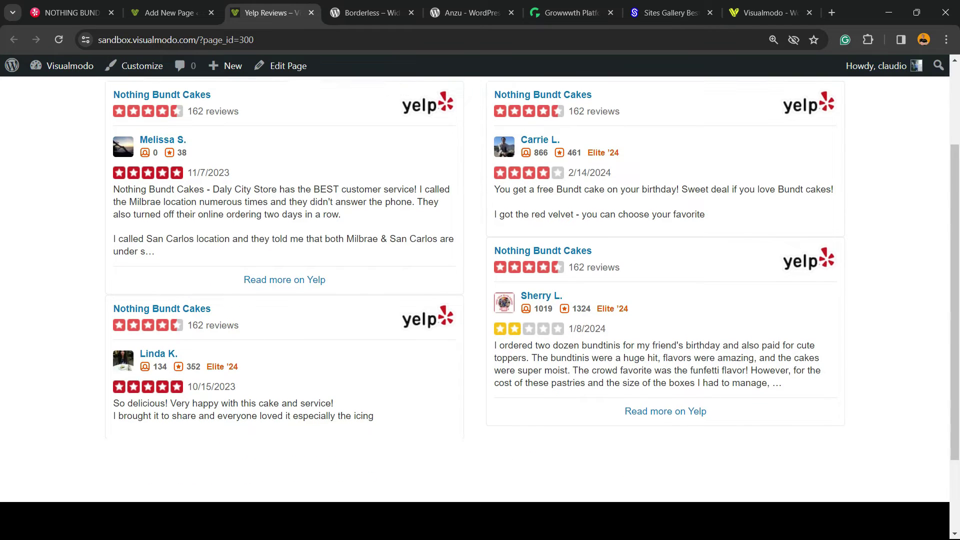
scroll(480, 300, up, 3)
scroll(480, 300, down, 3)
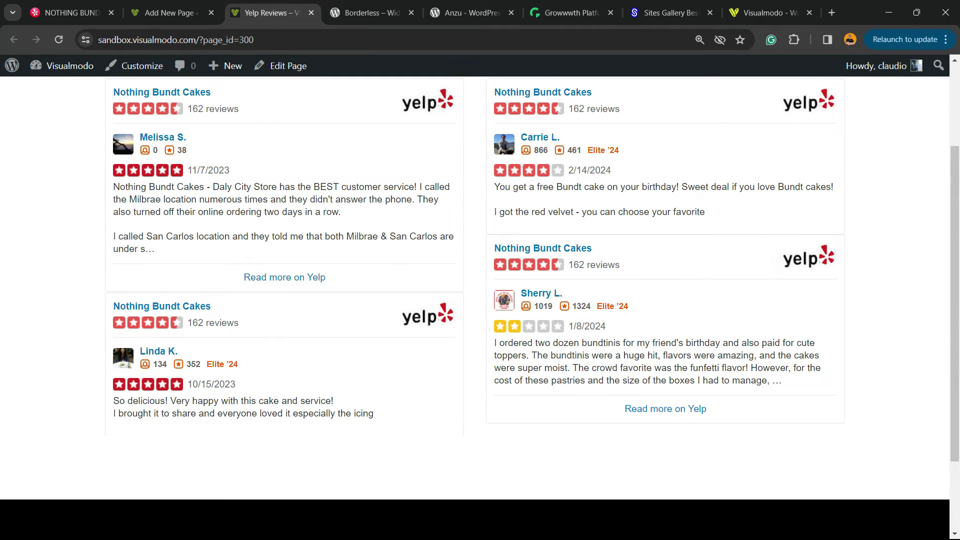
scroll(480, 300, up, 3)
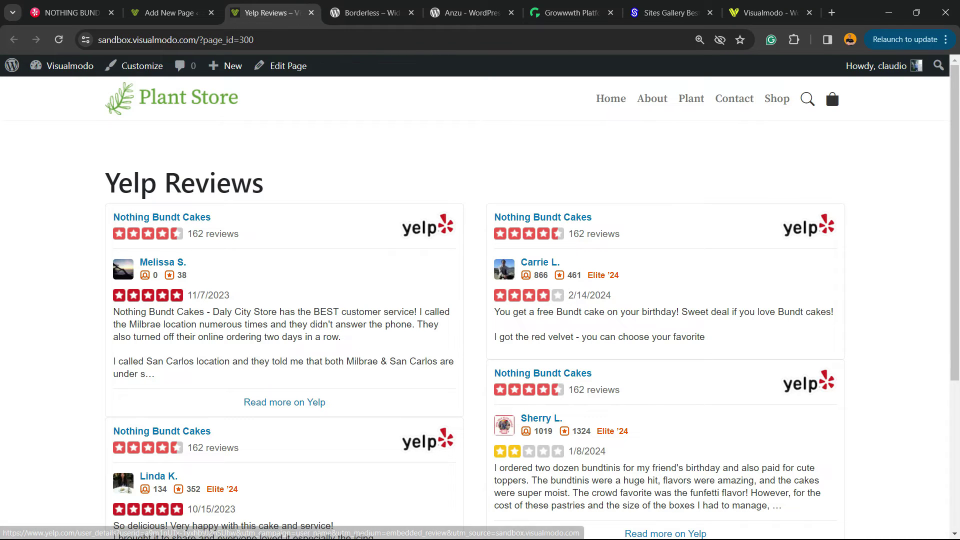
scroll(480, 300, down, 3)
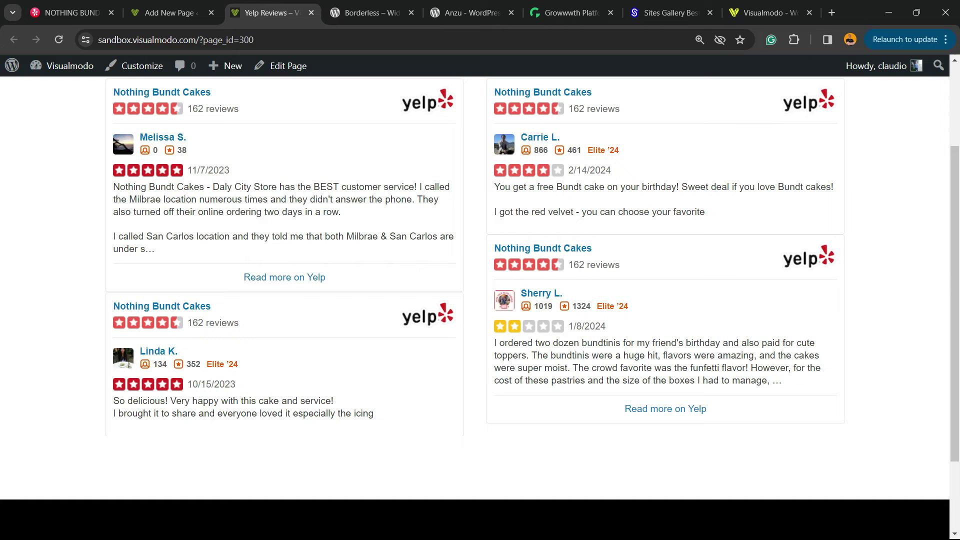
scroll(480, 300, down, 1)
scroll(475, 300, up, 3)
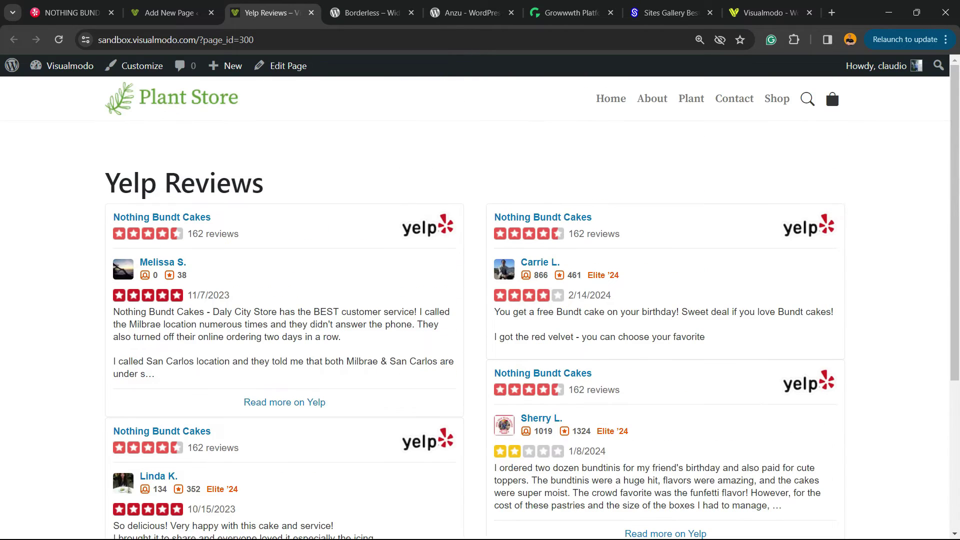
scroll(475, 300, down, 5)
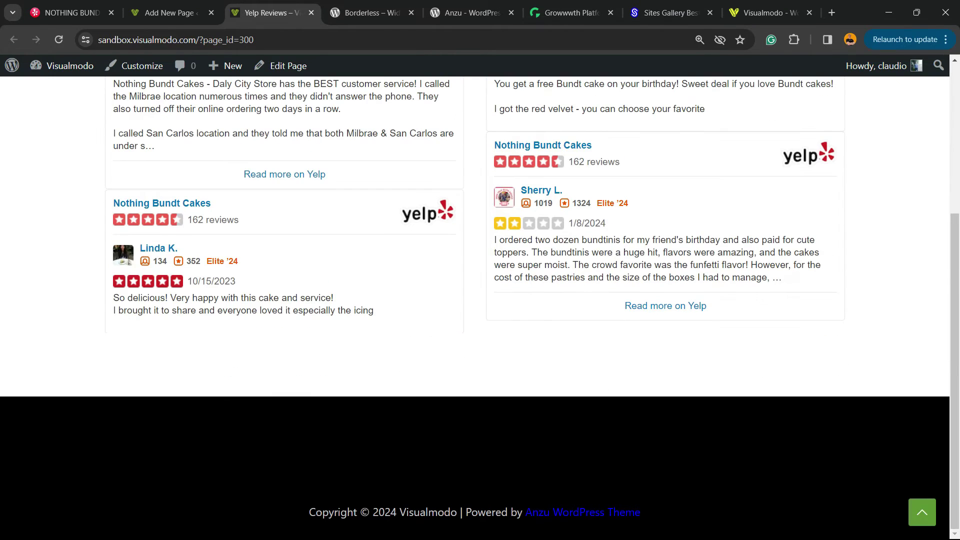
scroll(475, 300, up, 5)
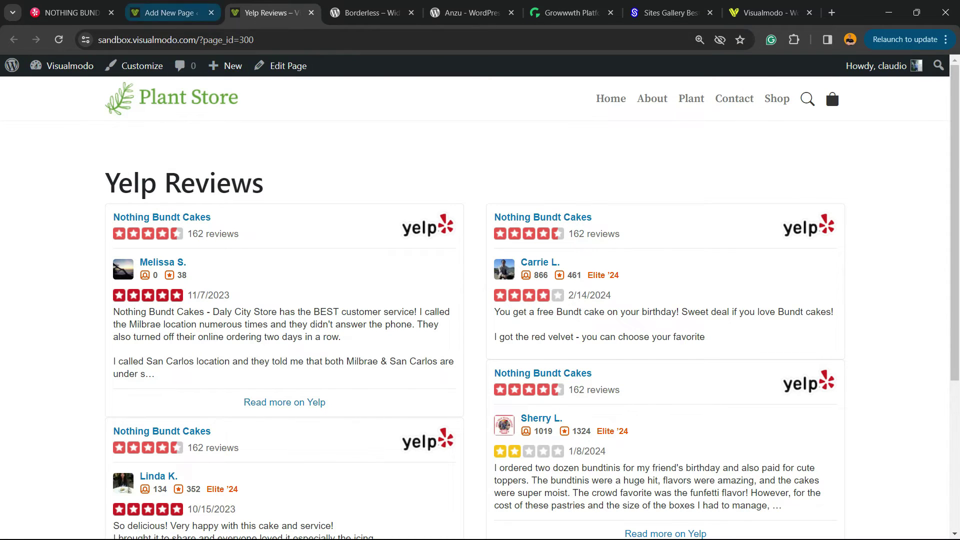
Step: Return to the WordPress editor and open a blank new page in a separate browser tab
click(169, 12)
scroll(55, 200, up, 3)
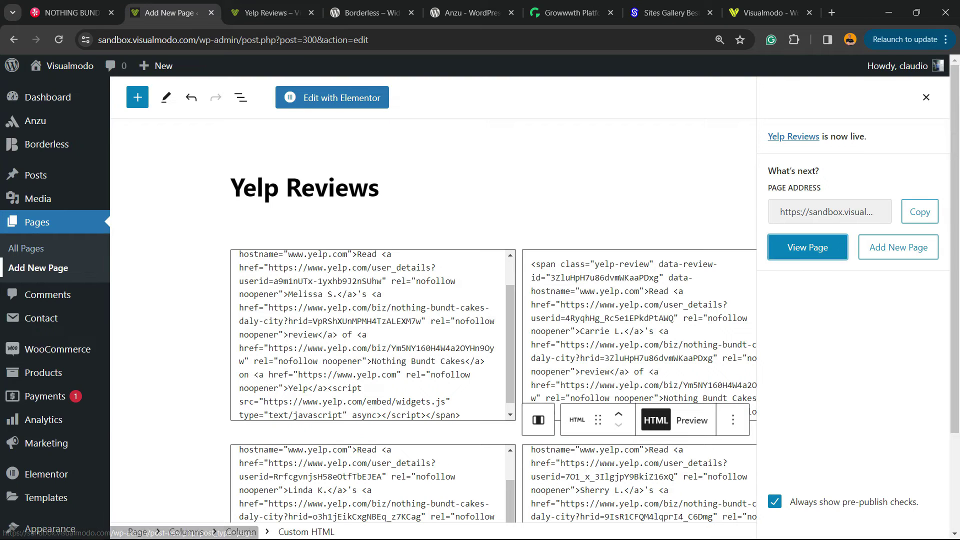
middle_click(38, 268)
click(330, 12)
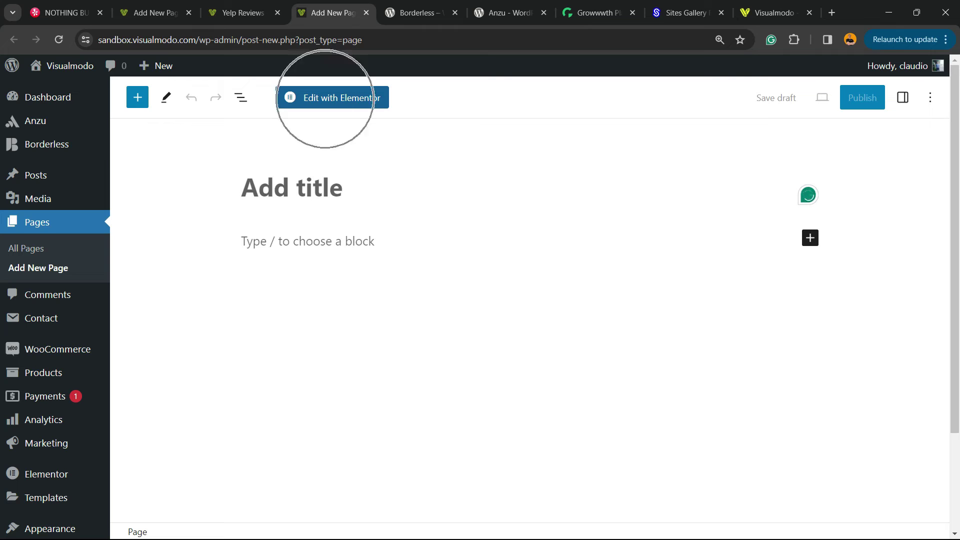
Step: Open the new page in Elementor, dismiss the Elementor AI introduction and add a container with two equal columns
click(332, 98)
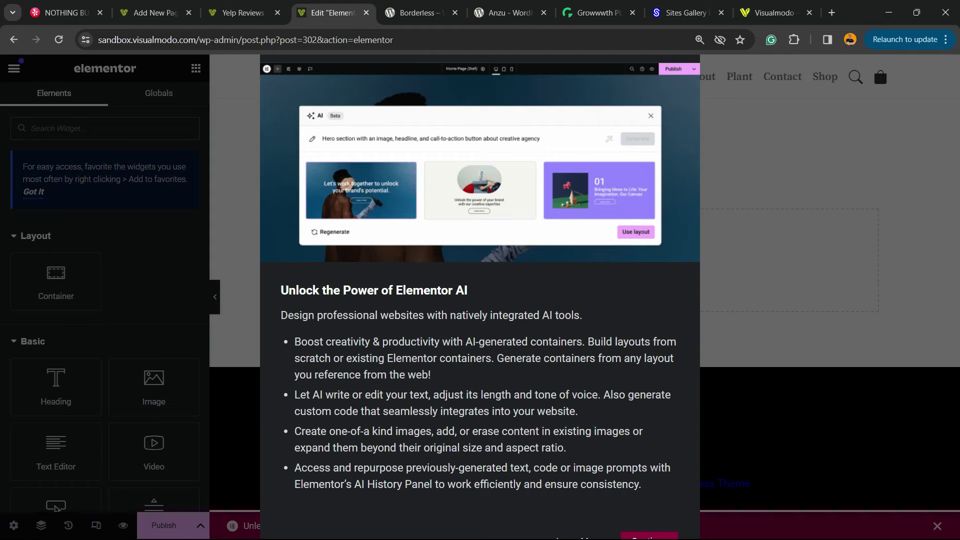
key(Escape)
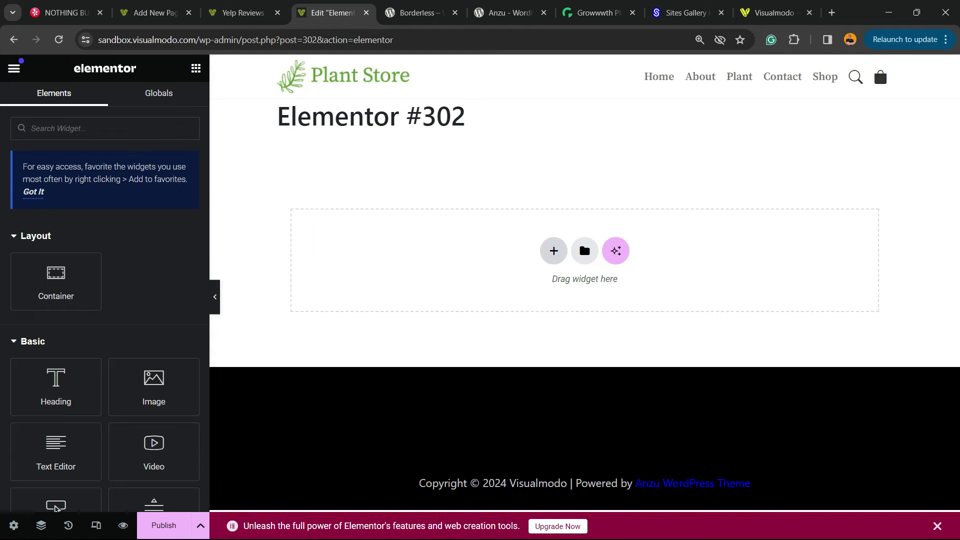
click(554, 250)
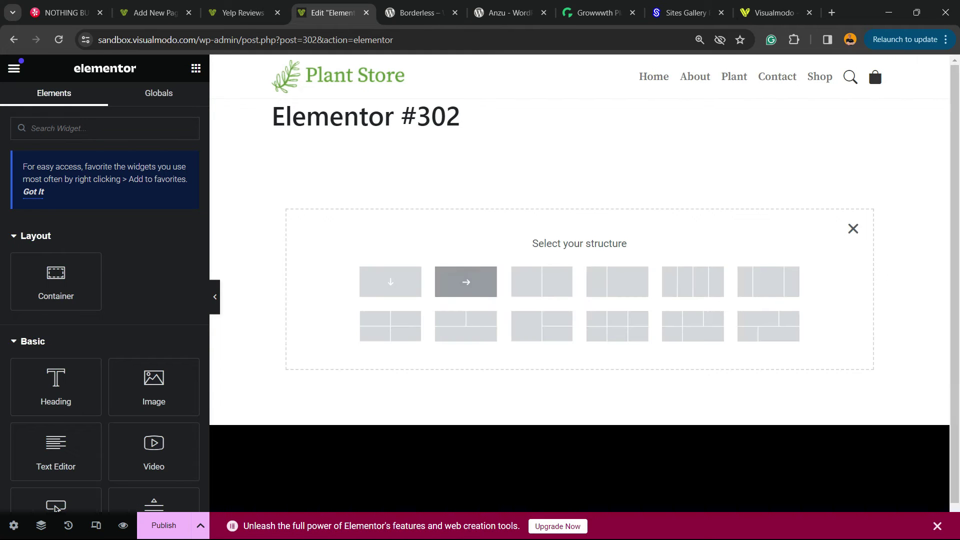
click(541, 282)
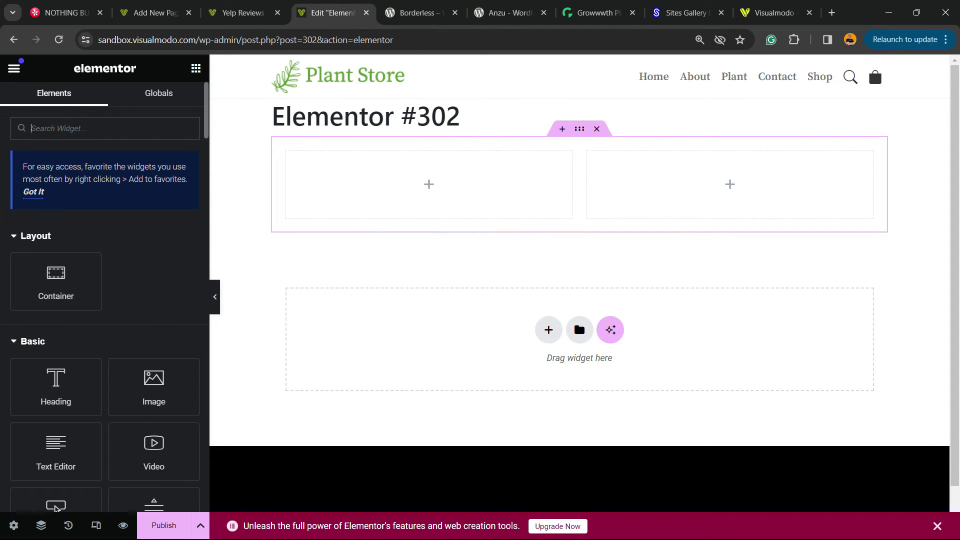
Step: Find the HTML widget by searching for "ht" and place it in the first column of the container
scroll(105, 310, down, 3)
scroll(105, 300, up, 3)
text(ht)
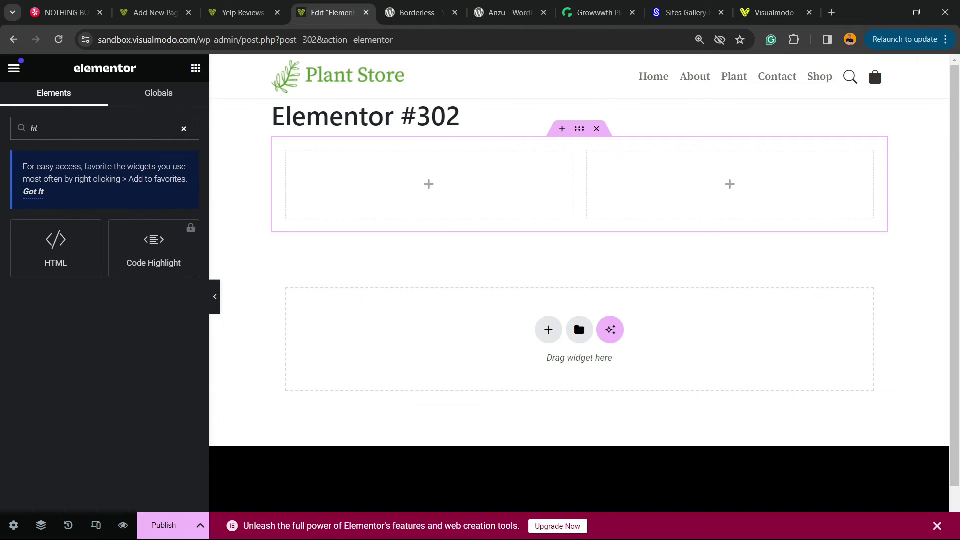
drag(55, 249, 415, 183)
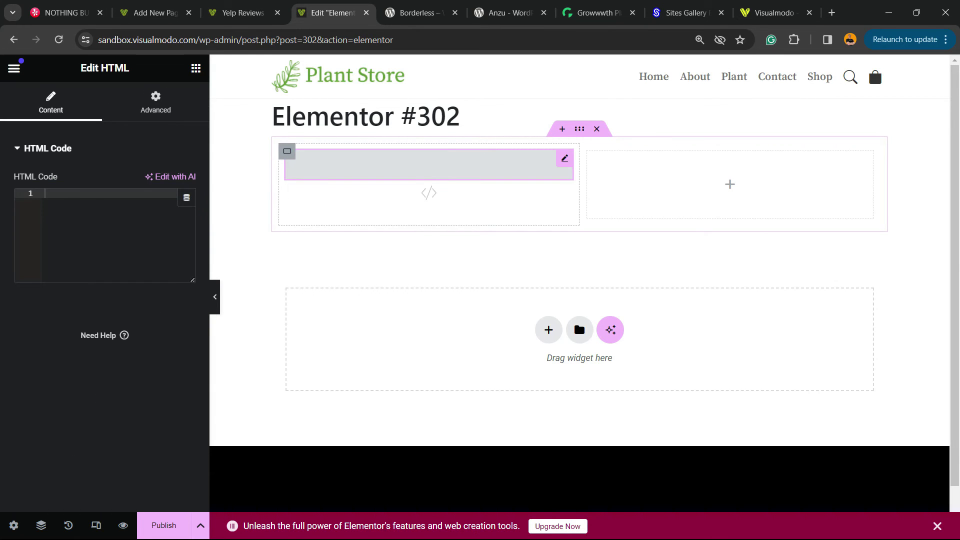
Step: Return to Yelp's embedding code for the two-star 1/8/2024 review, and paste that code into the first column's HTML widget in Elementor
click(242, 12)
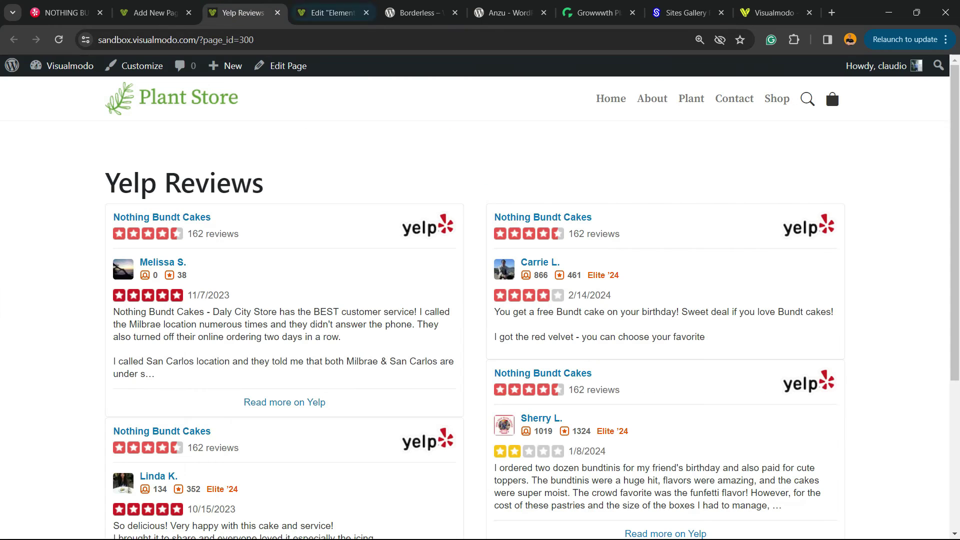
click(62, 13)
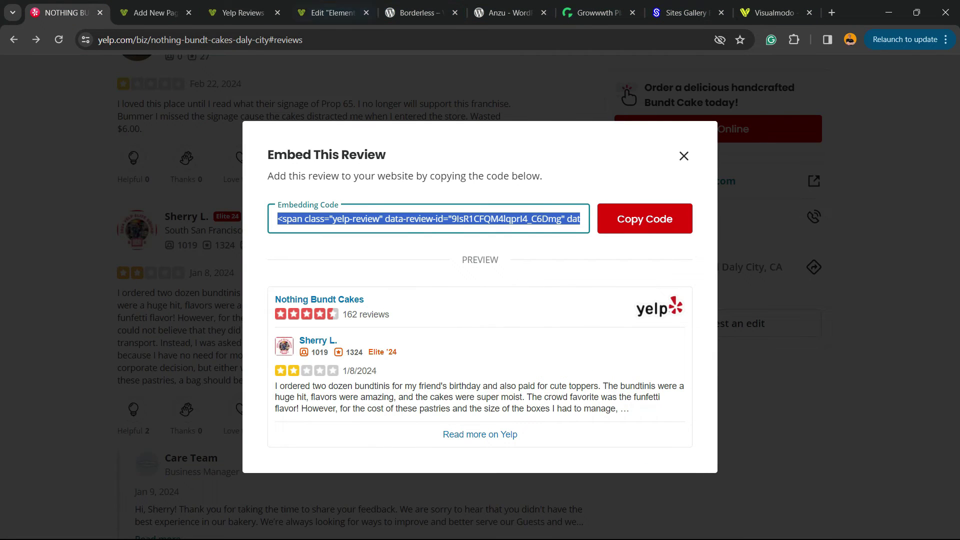
click(243, 12)
click(332, 13)
text(<span class="yelp-review" data-review-id="9IsR1CFQM4lqprI4_C6Dmg" data-hostname="www.yelp.com">Read <a href="https://www.yelp.com/user_details?userid=7O1_x_3IlgjpY9BkiZ16xQ" rel="nofollow noopener">Sherry L.</a>'s <a href="https://www.yelp.com/biz/nothing-bundt-cakes-daly-city?hrid=9IsR1CFQM4lqprI4_C6Dmg" rel="nofollow noopener">review</a> of <a href="https://www.yelp.com/biz/Ym5NY160H4W4a2OYHn9Oyw" rel="nofollow noopener">Nothing Bundt Cakes</a> on <a href="https://www.yelp.com" rel="nofollow noopener">Yelp</a><script src="https://www.yelp.com/embed/widgets.js" type="text/javascript" async></script></span>)
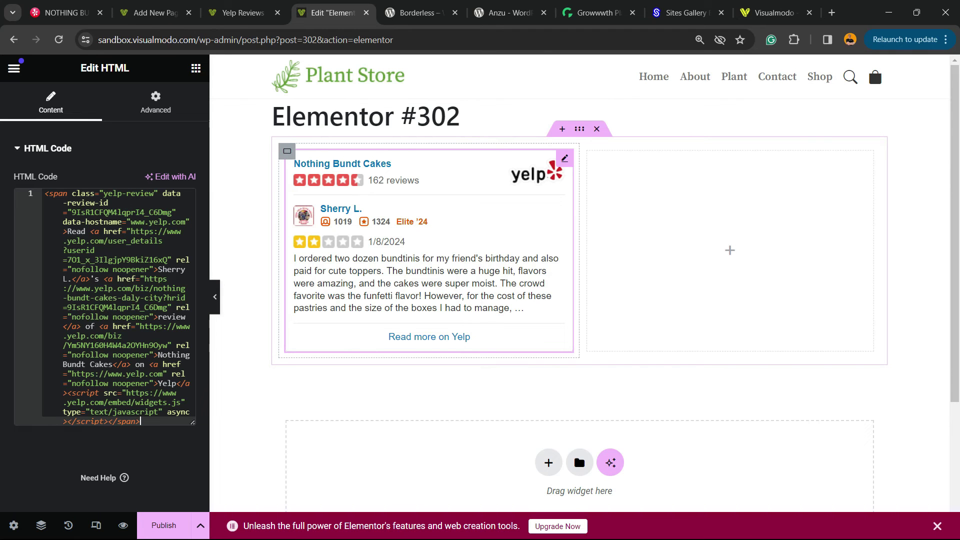
Step: View the Borderless plugin and Anzu theme pages, and look through the website listings and publishing prices on the Growwwth site
click(419, 12)
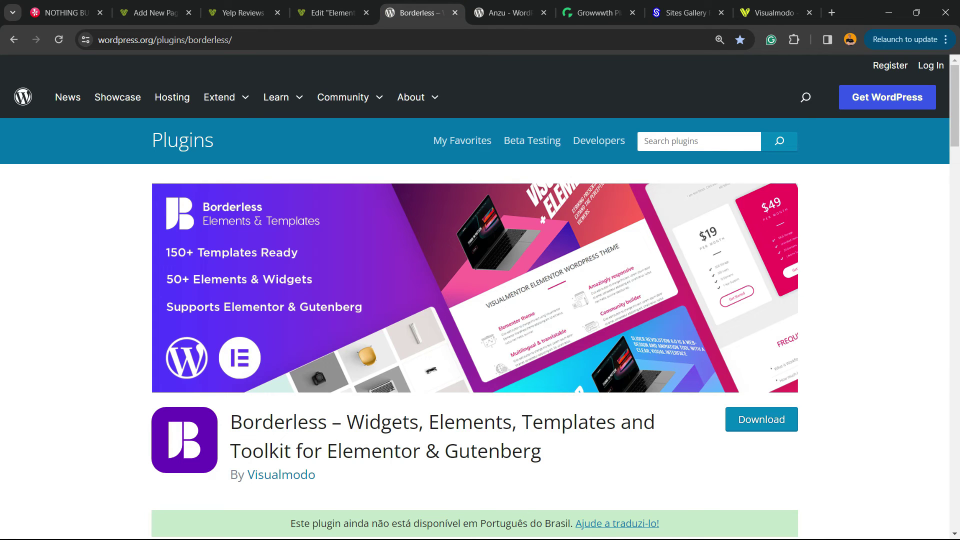
key(ctrl+Tab)
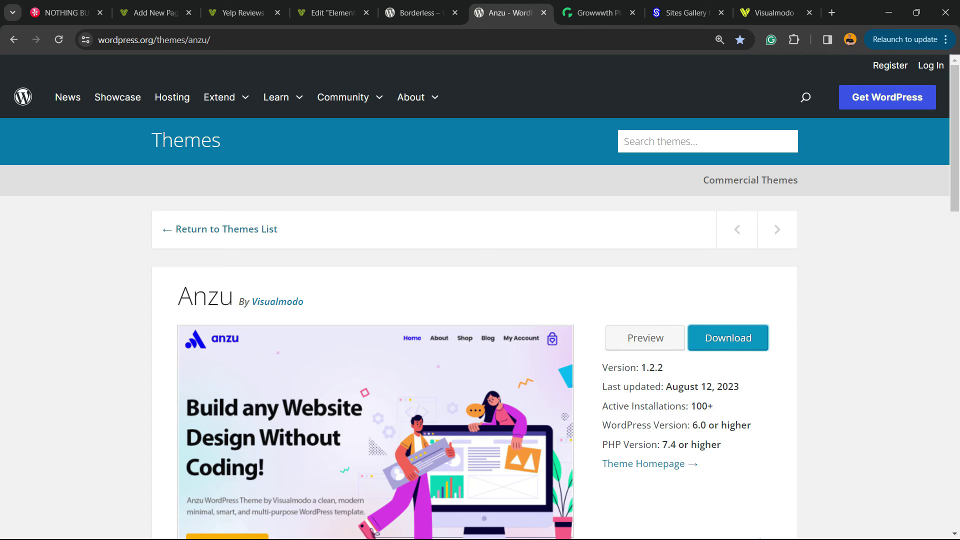
key(ctrl+Tab)
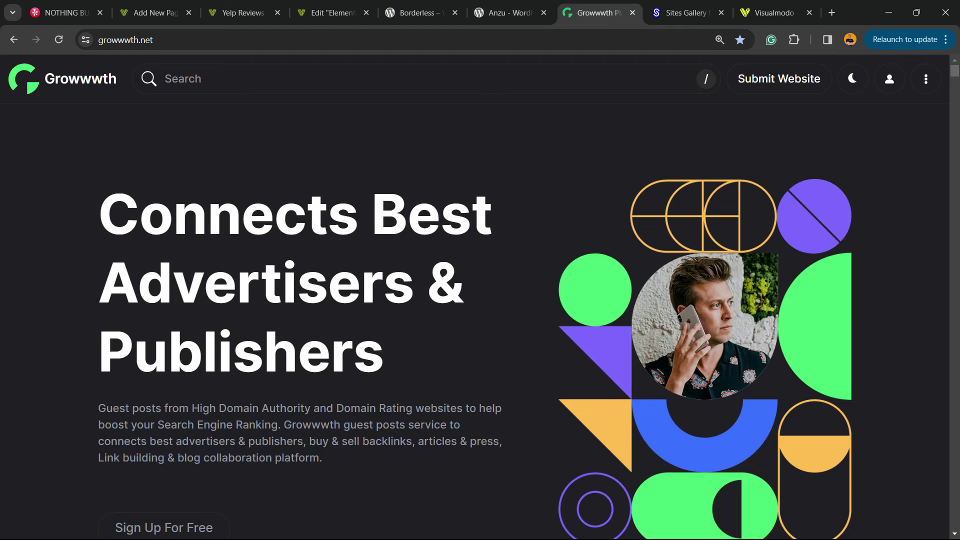
scroll(480, 320, down, 12)
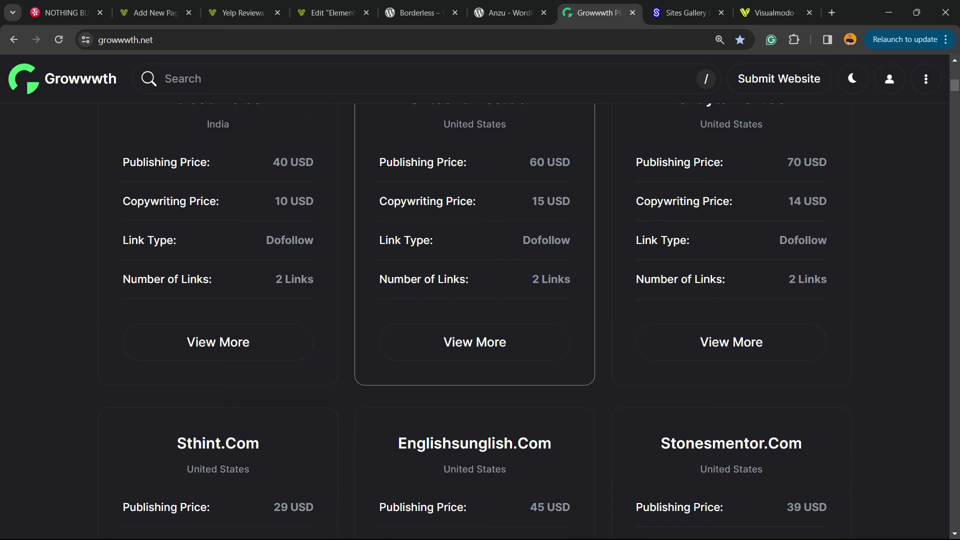
scroll(480, 320, down, 8)
scroll(480, 320, down, 13)
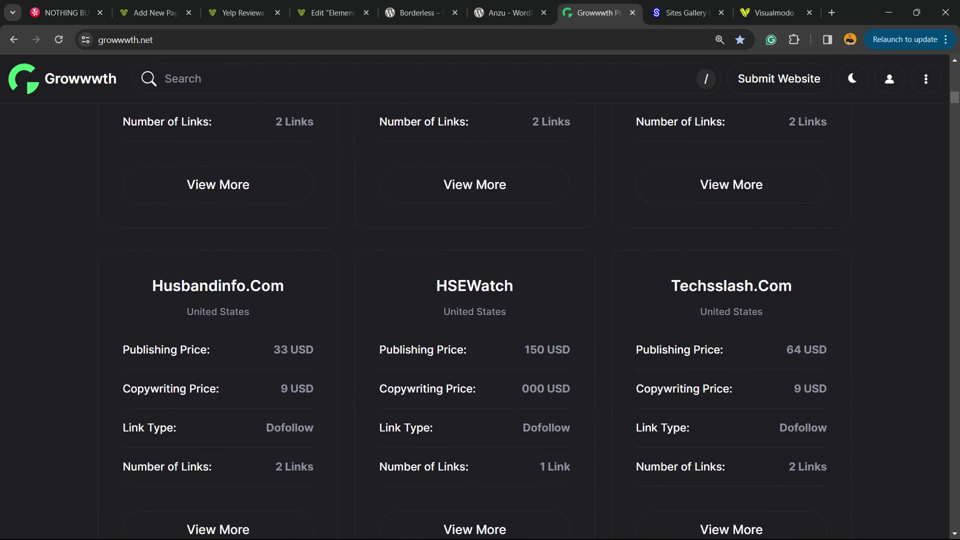
scroll(480, 320, down, 14)
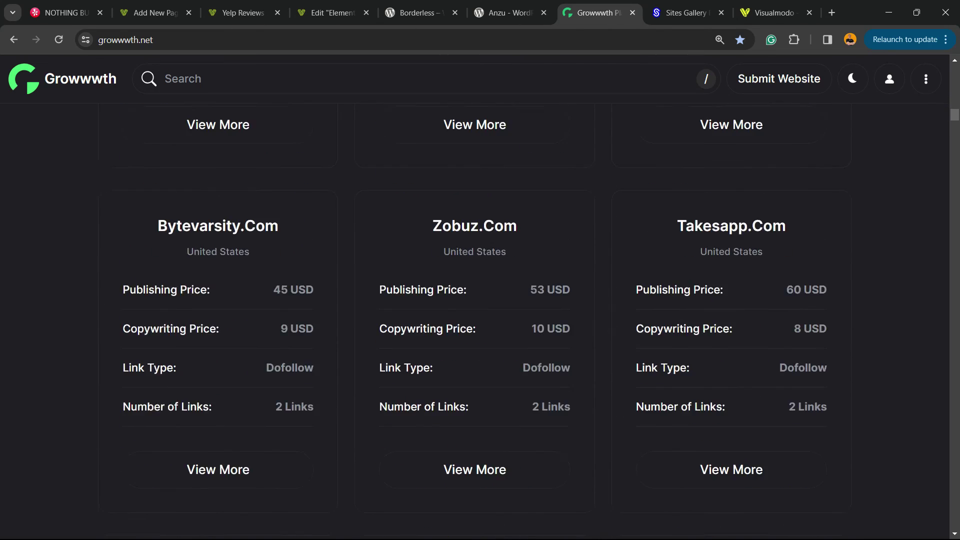
Step: Look through the showcased website designs and the awards information on the Sites Gallery home page
key(ctrl+Tab)
scroll(480, 320, down, 15)
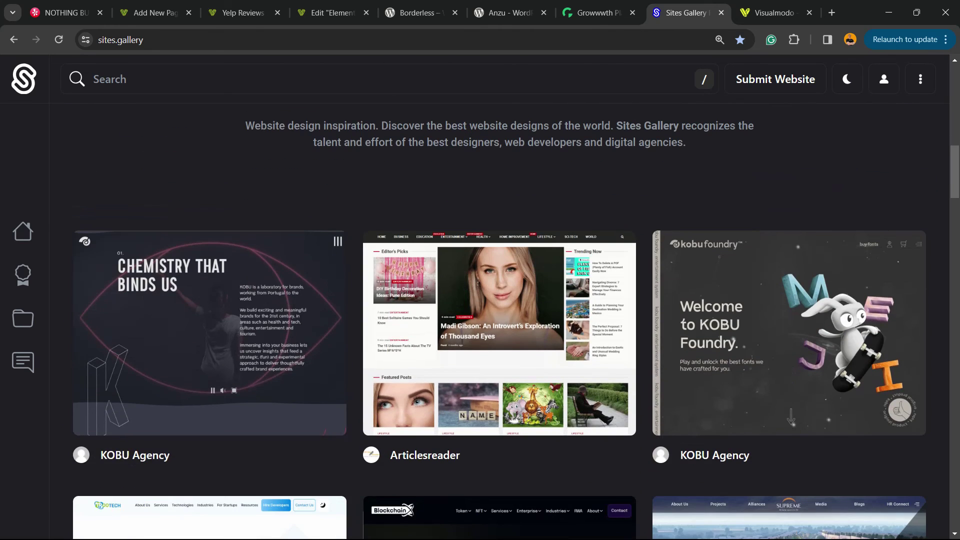
scroll(480, 320, down, 17)
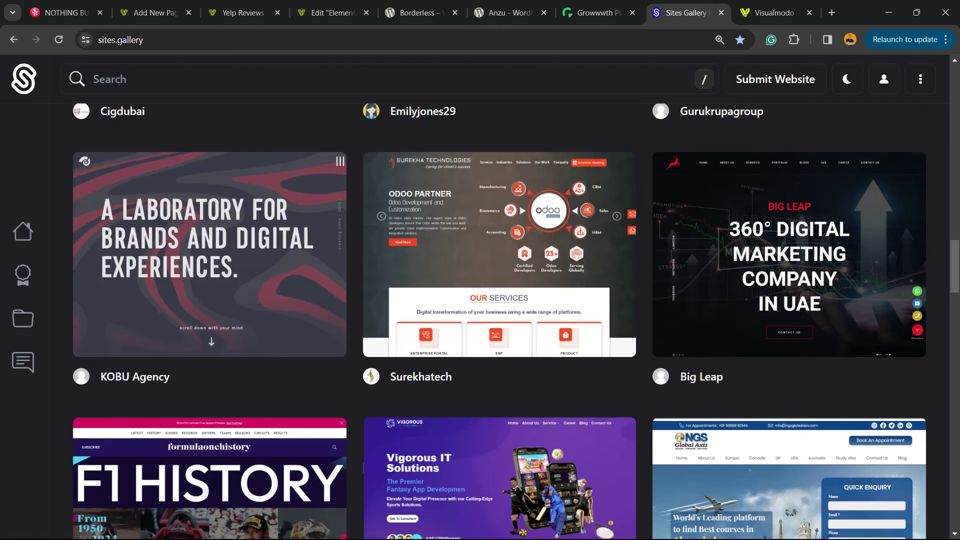
scroll(480, 320, down, 10)
scroll(480, 250, down, 17)
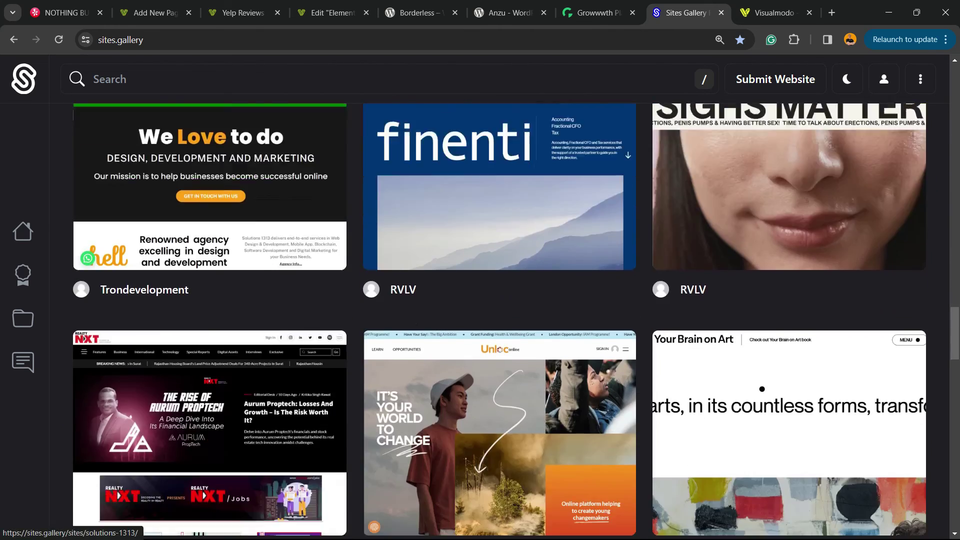
scroll(480, 320, down, 16)
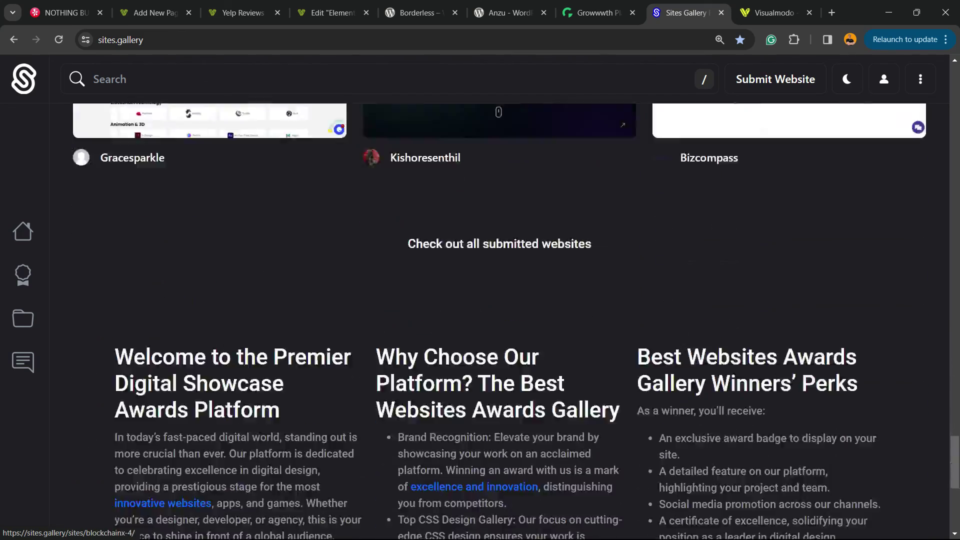
scroll(480, 320, up, 8)
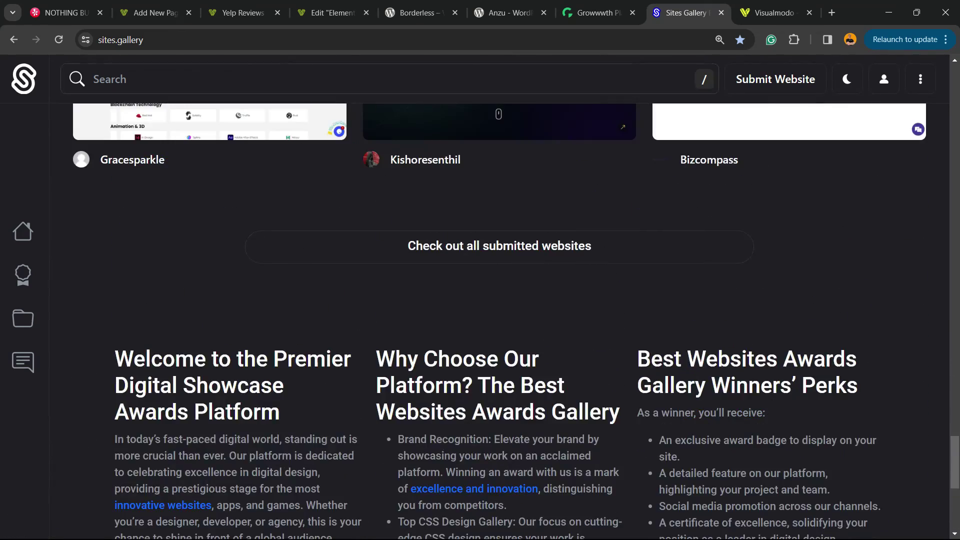
Step: Open the Templates Library on the Visualmodo site and browse its starter templates
key(ctrl+Tab)
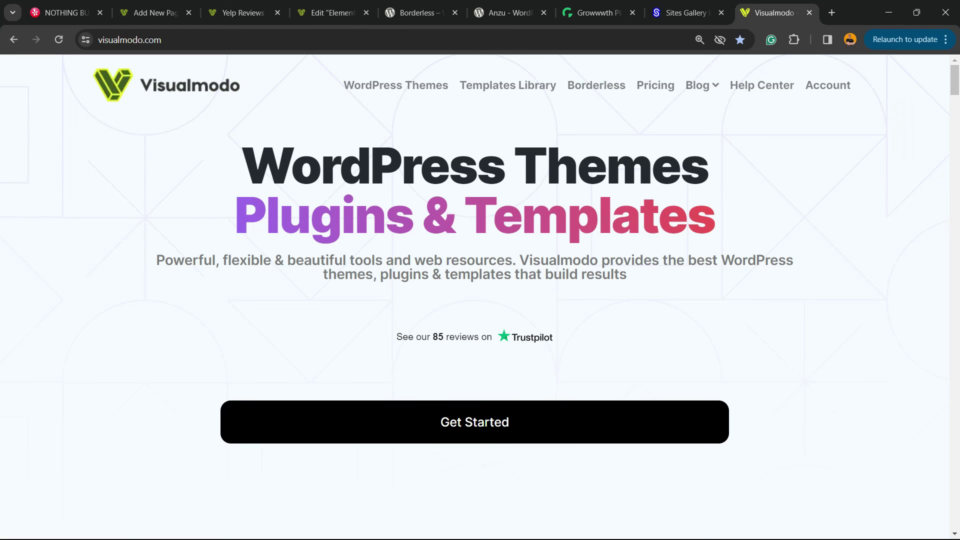
click(508, 85)
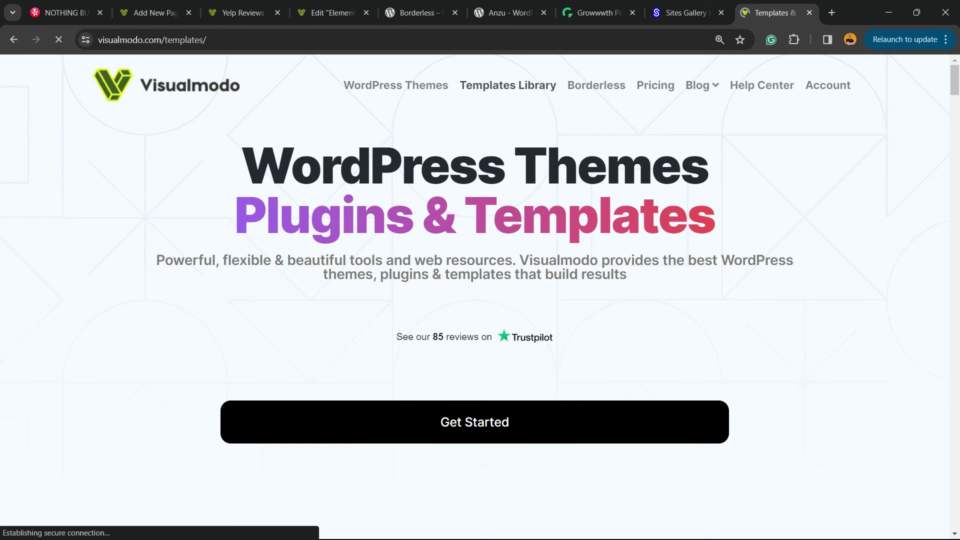
scroll(480, 300, down, 2)
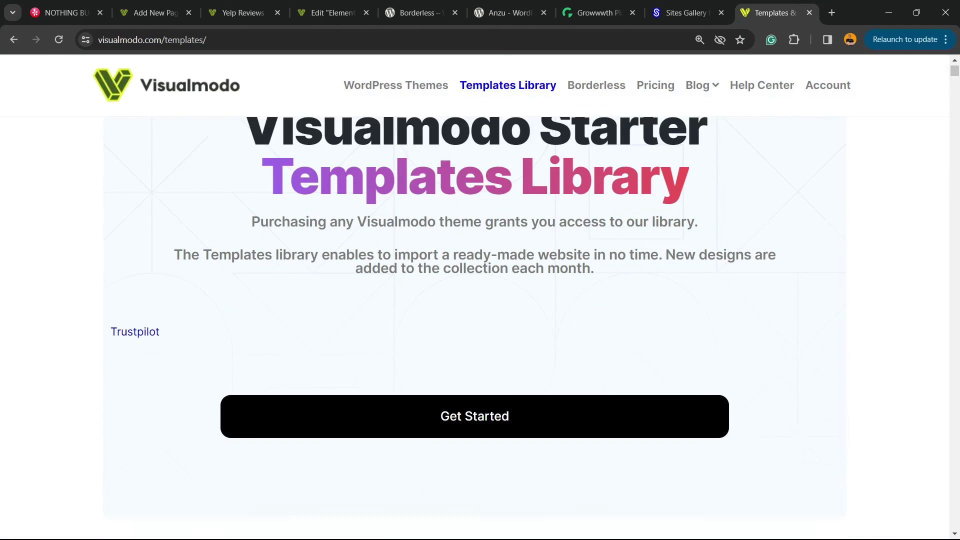
scroll(288, 350, down, 10)
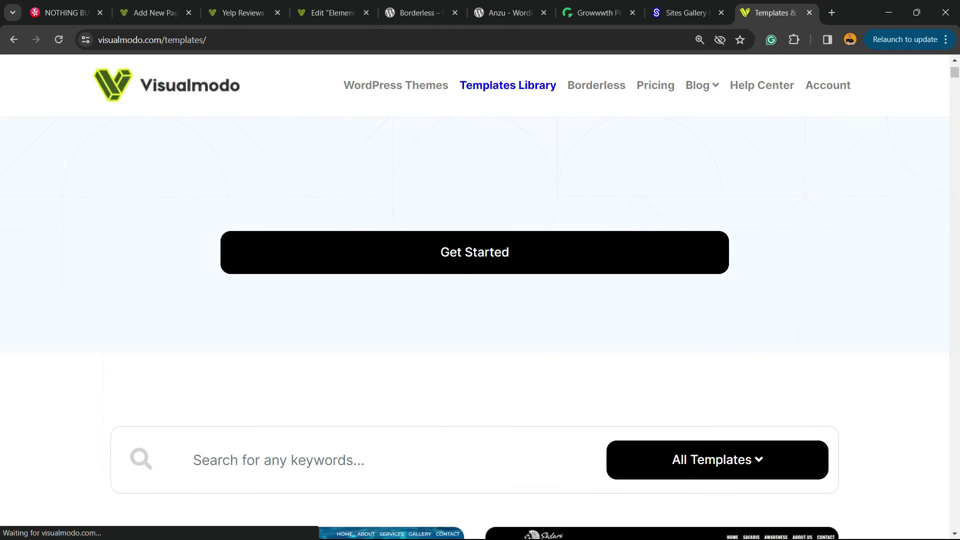
scroll(287, 325, down, 15)
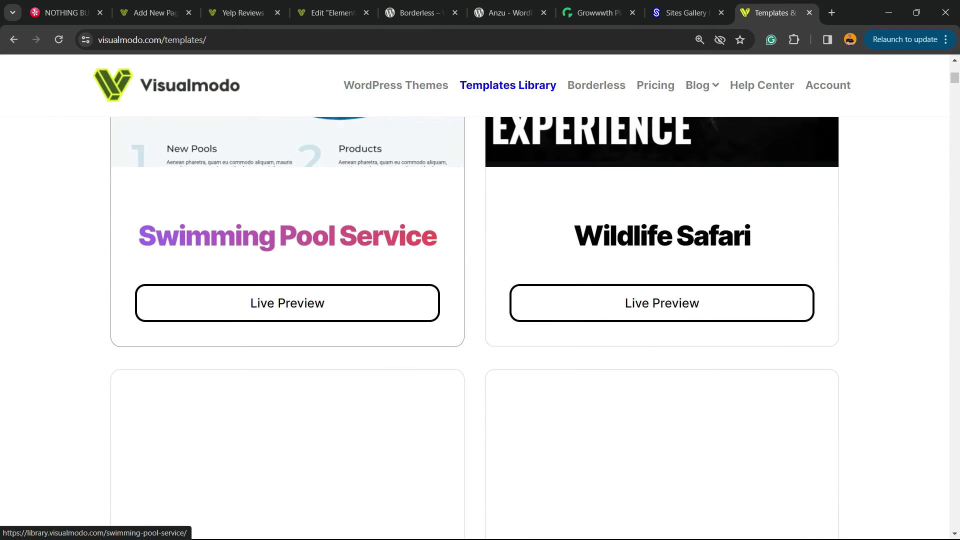
scroll(288, 325, down, 15)
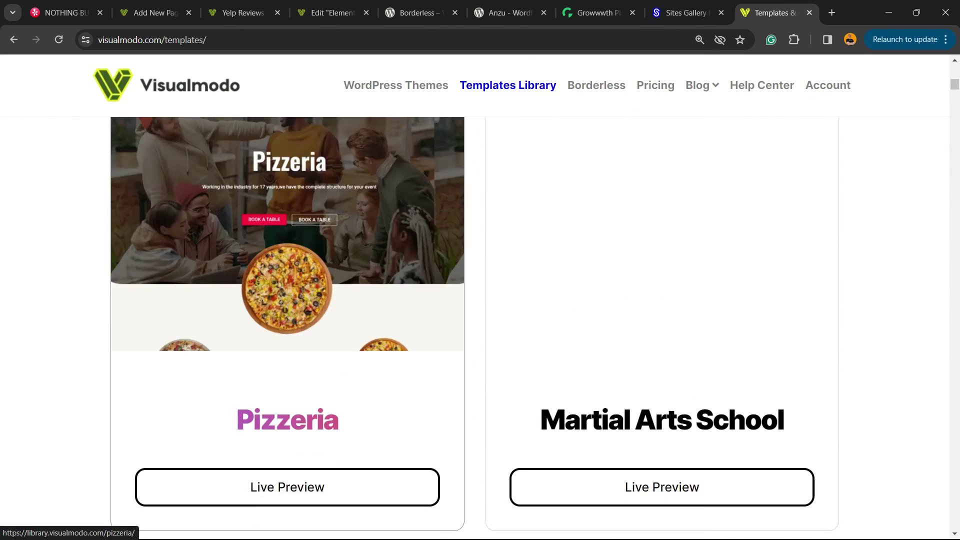
scroll(288, 325, down, 15)
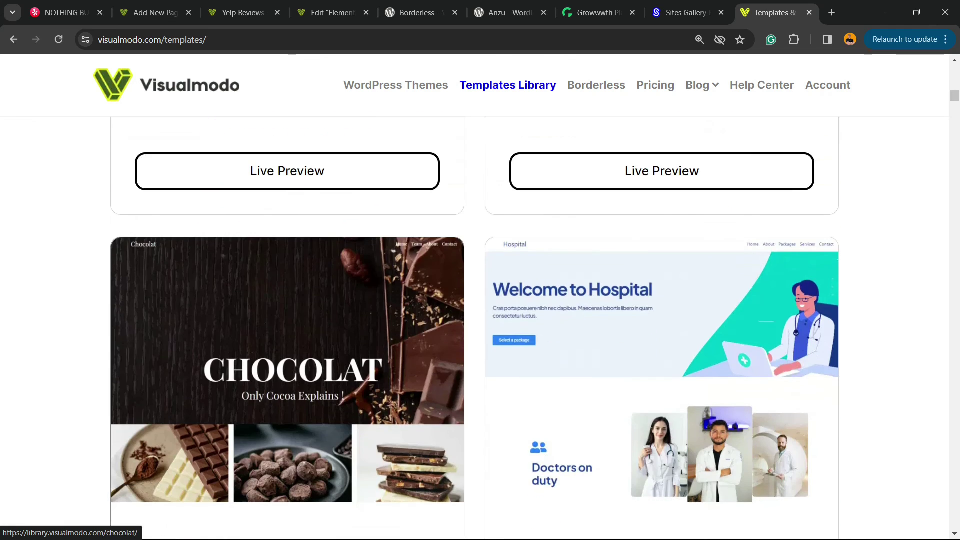
scroll(288, 325, down, 12)
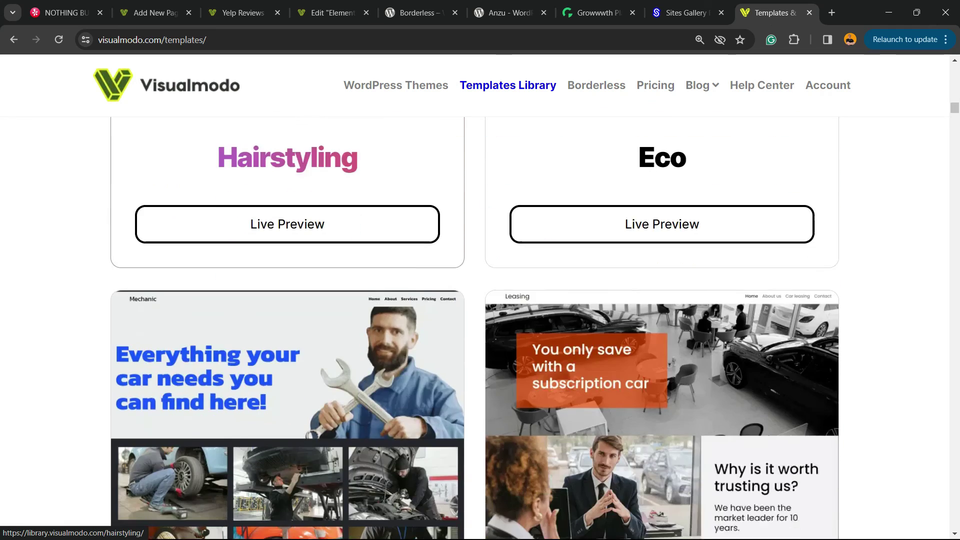
scroll(288, 325, down, 10)
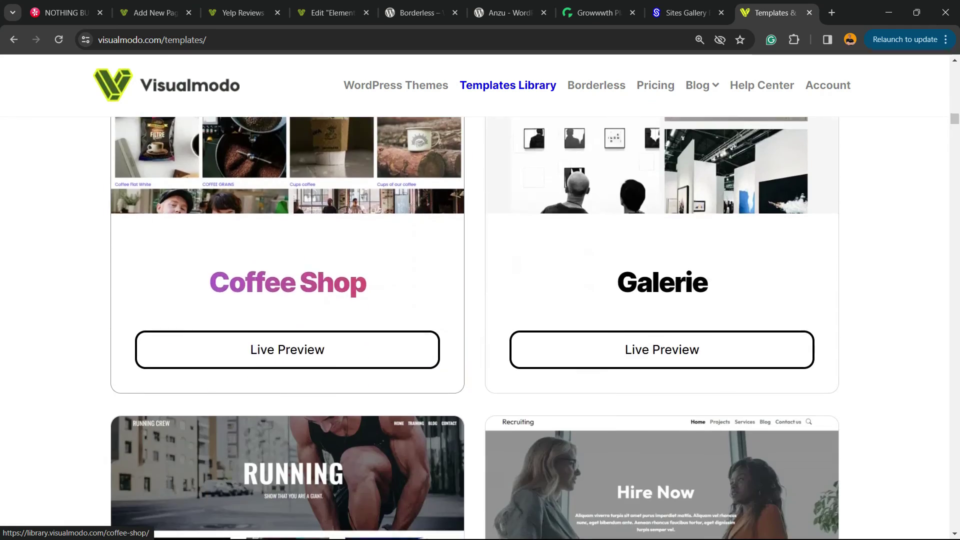
scroll(287, 325, down, 6)
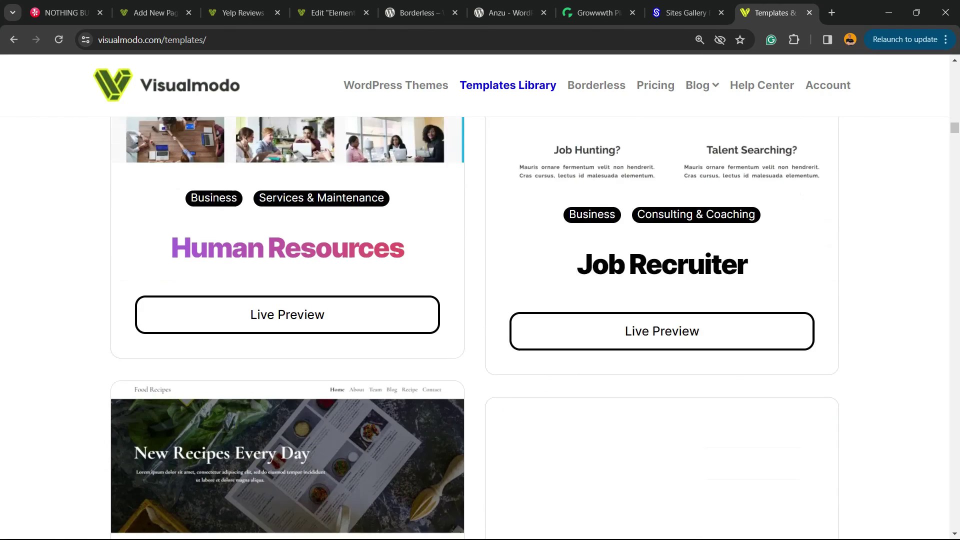